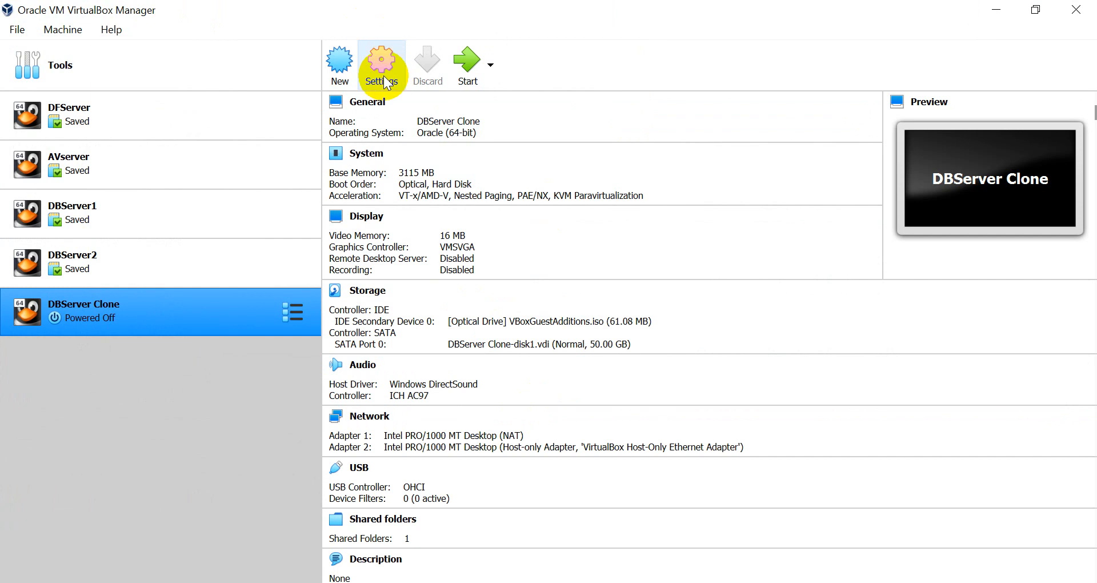
Start creating a new virtual machine and name it GG1
left_click(344, 67)
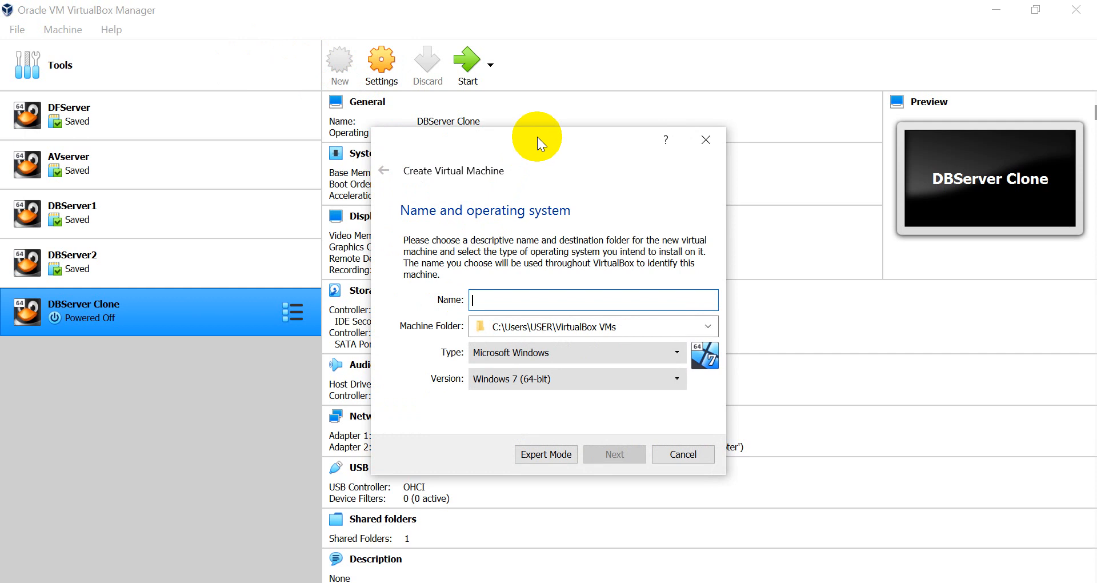
left_click_drag(536, 139, 427, 143)
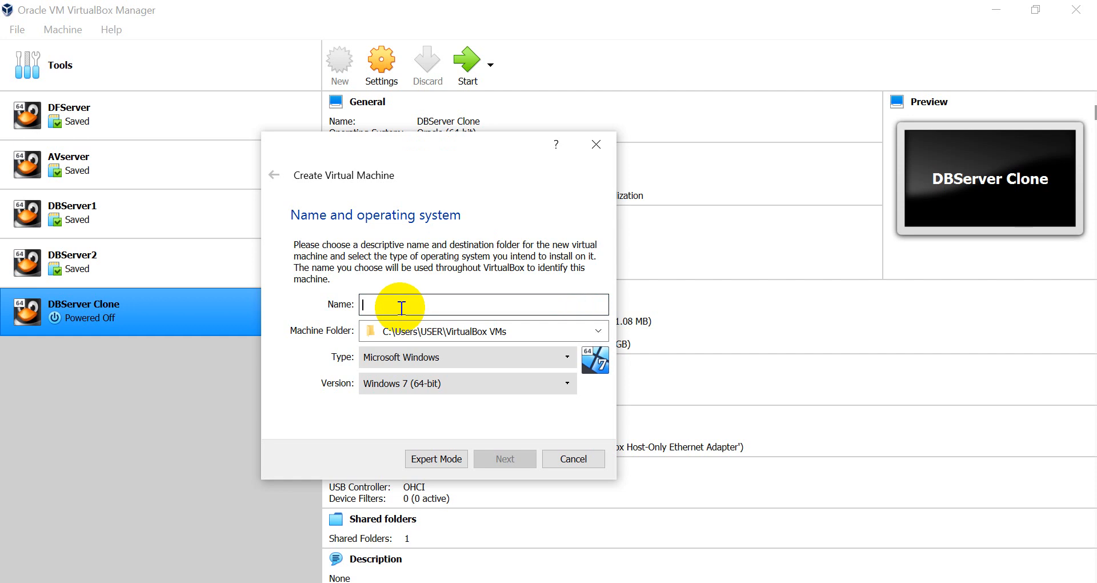
type("GG")
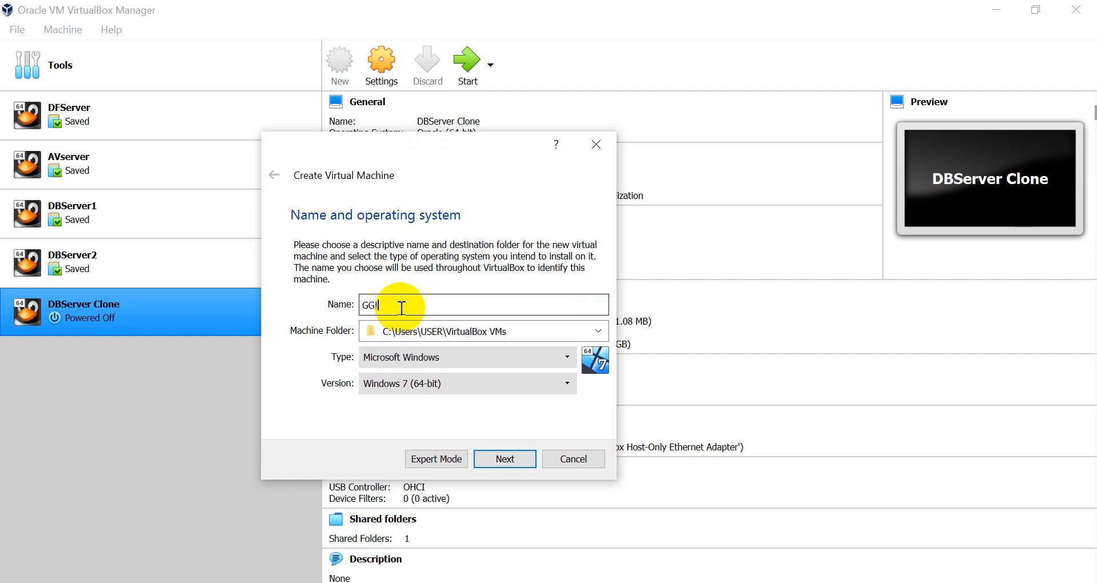
type("!")
key("BackSpace")
type("1")
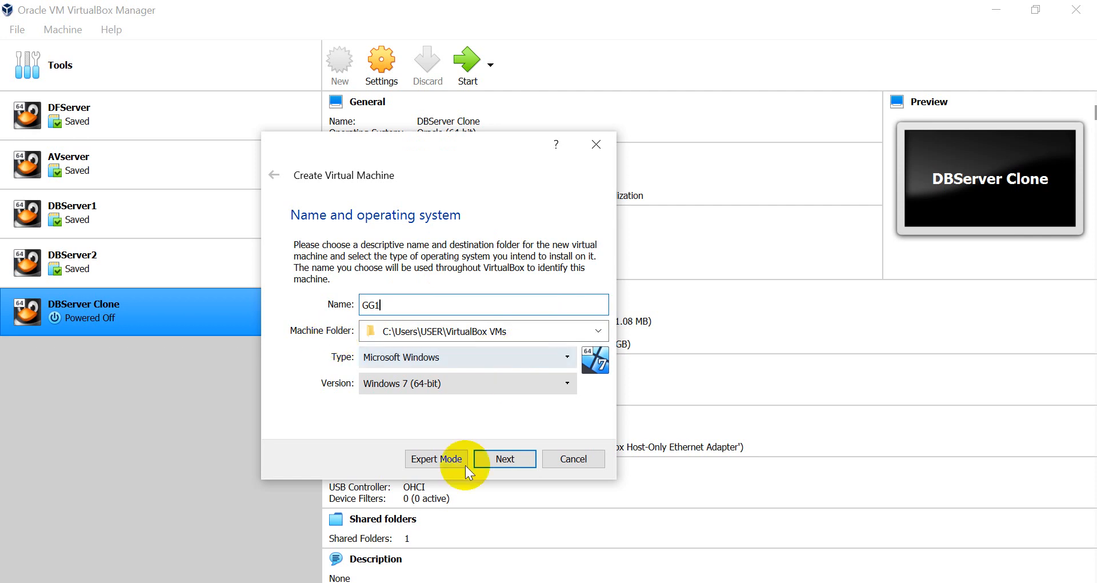
Set the new machine's folder to D:\VBox by browsing to VBox on New Volume (D:)
left_click(597, 331)
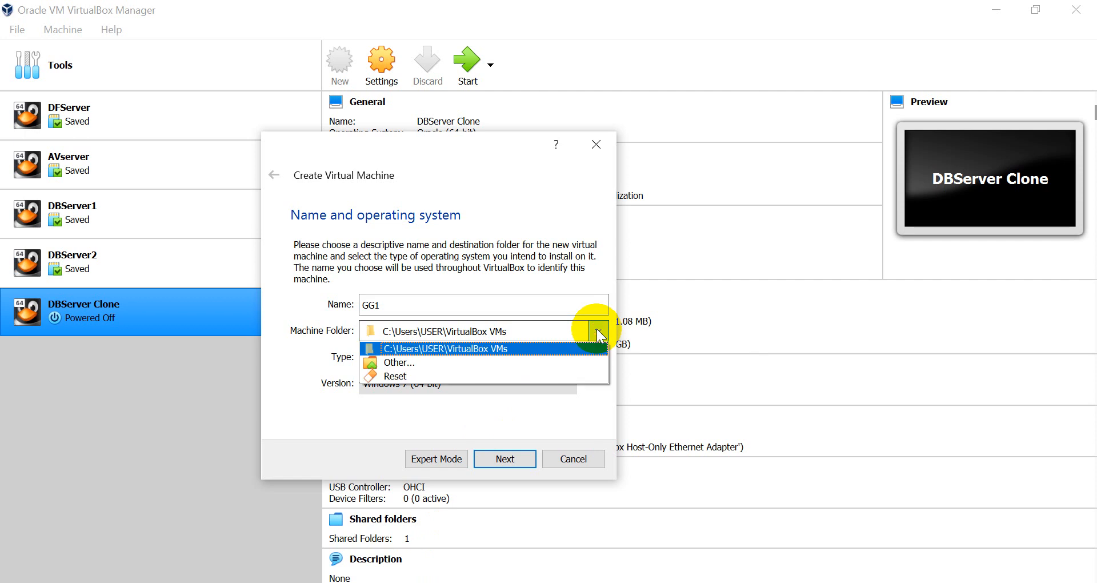
left_click(388, 363)
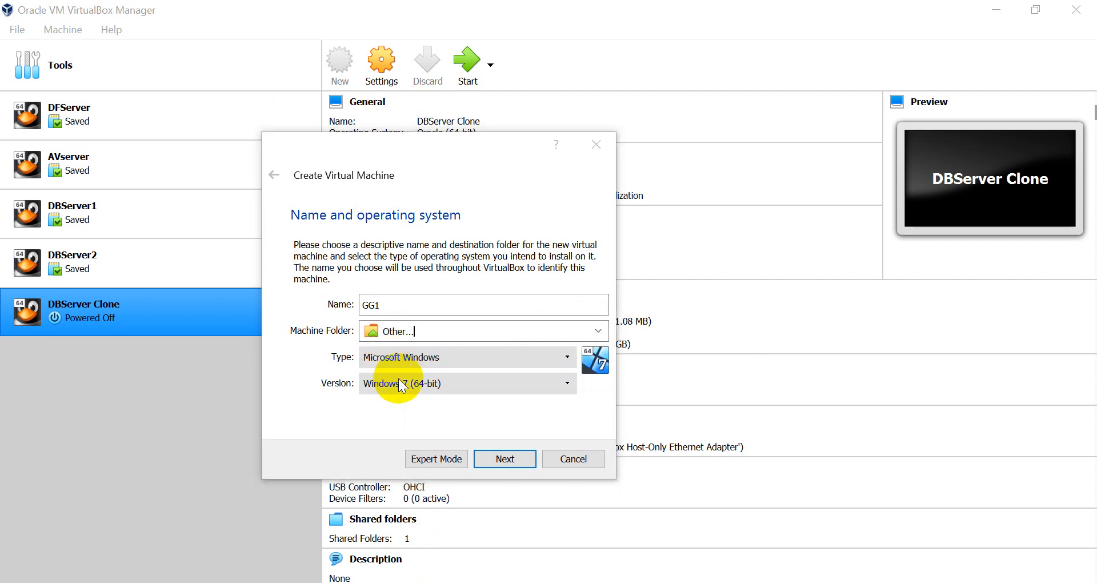
scroll(384, 354, "down", 4)
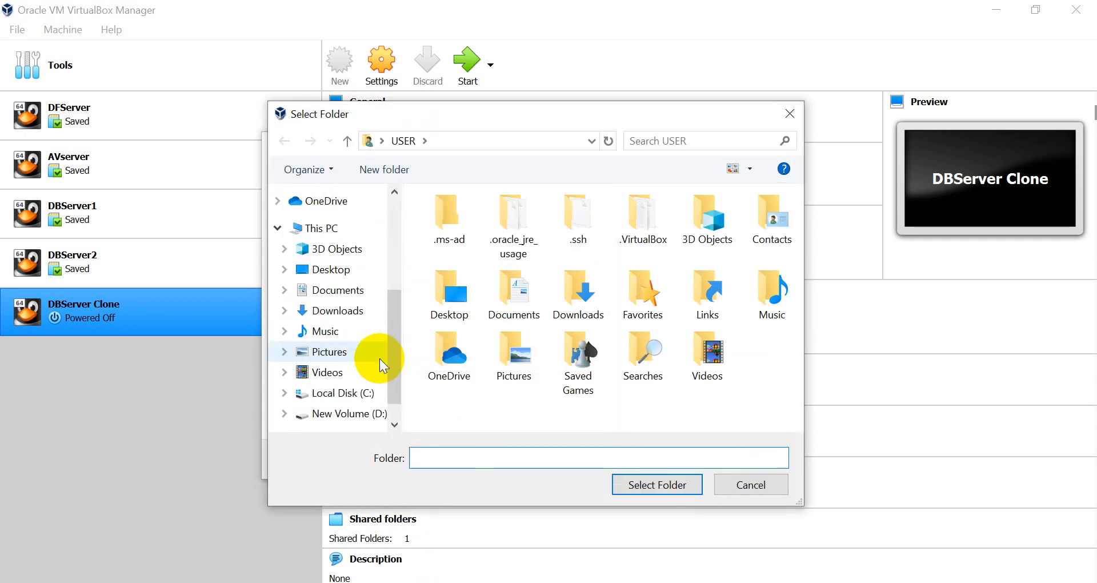
left_click(363, 393)
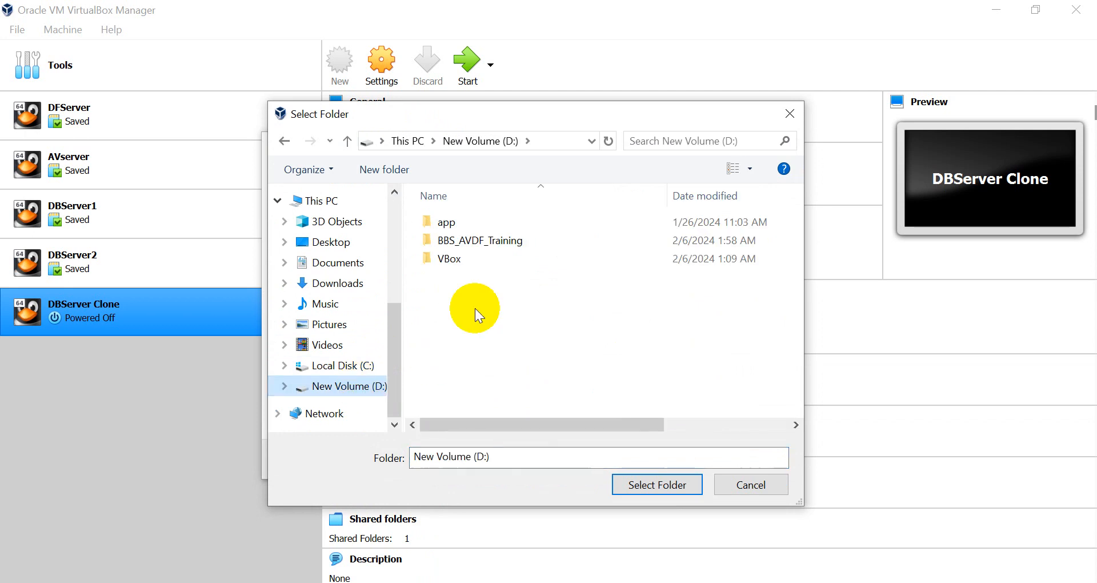
left_click(448, 262)
double_click(447, 262)
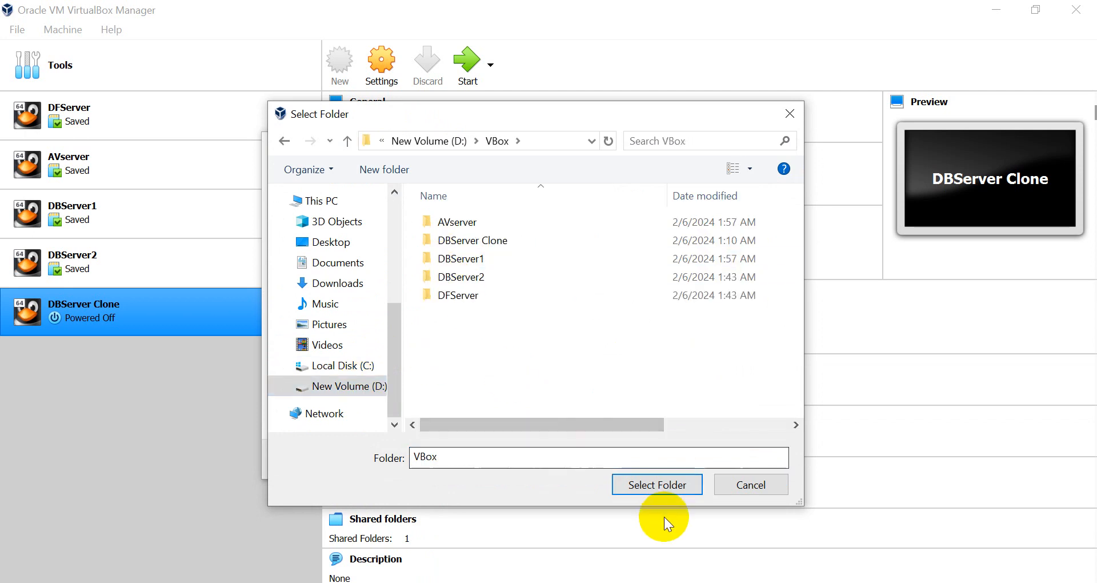
left_click(682, 485)
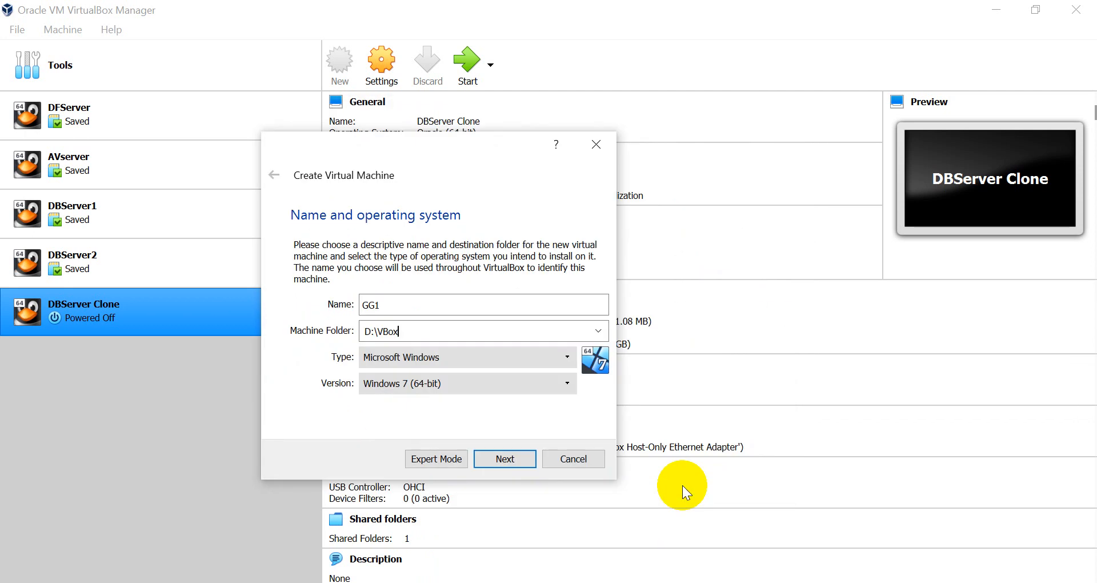
Set the operating system type to Linux with version Oracle (64-bit), and allocate 8192 MB of memory to the machine
left_click(422, 358)
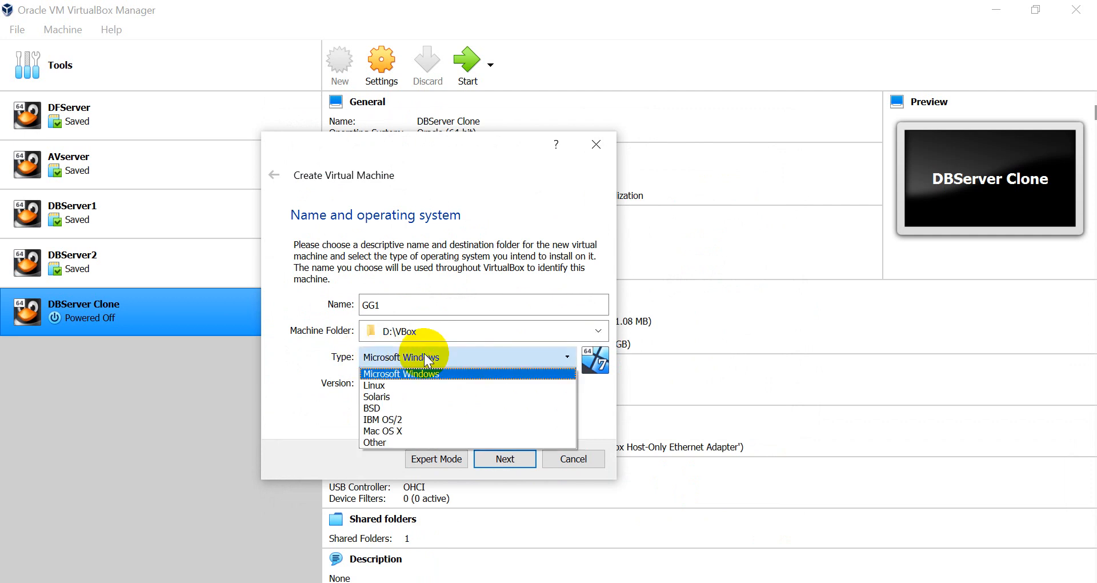
left_click(414, 387)
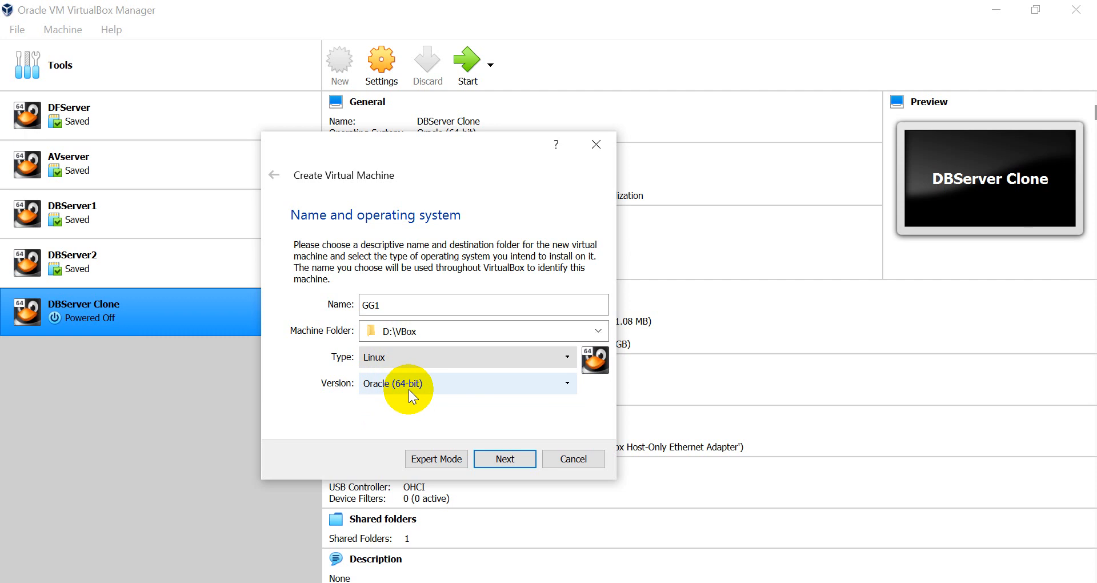
left_click(505, 459)
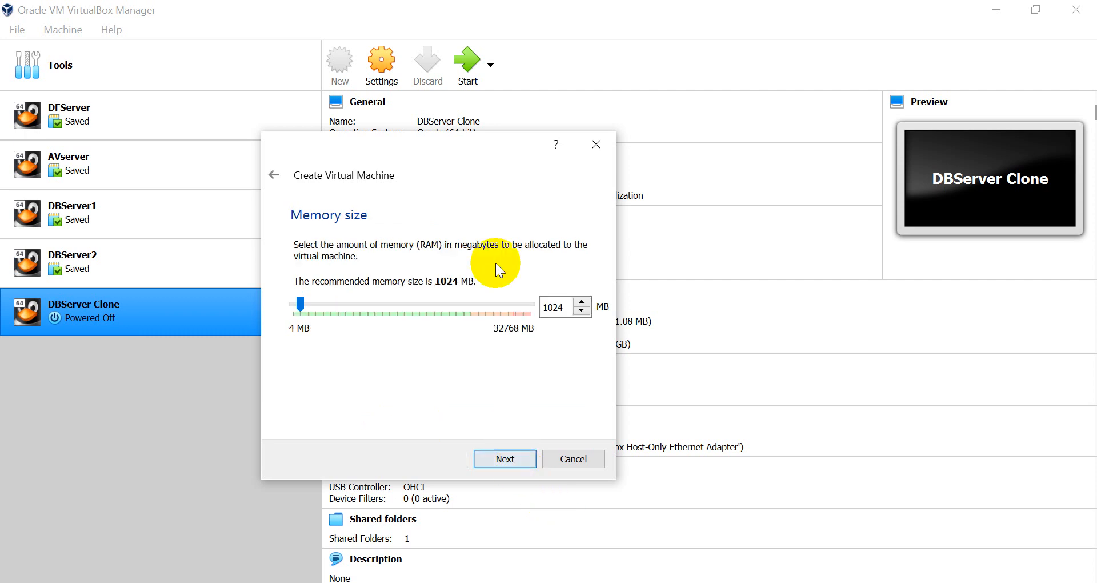
left_click_drag(297, 304, 349, 304)
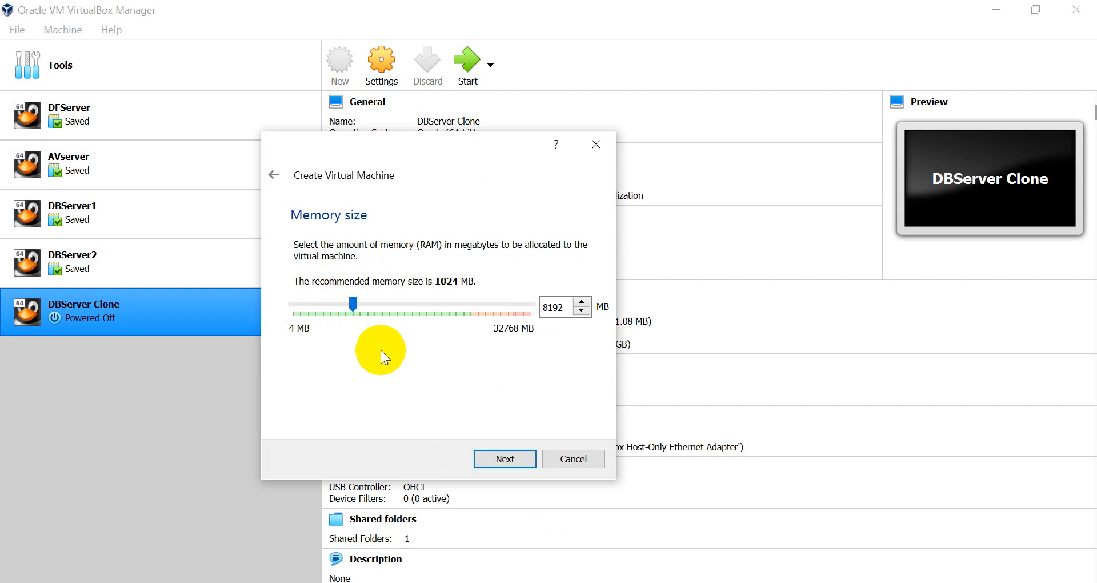
left_click(505, 457)
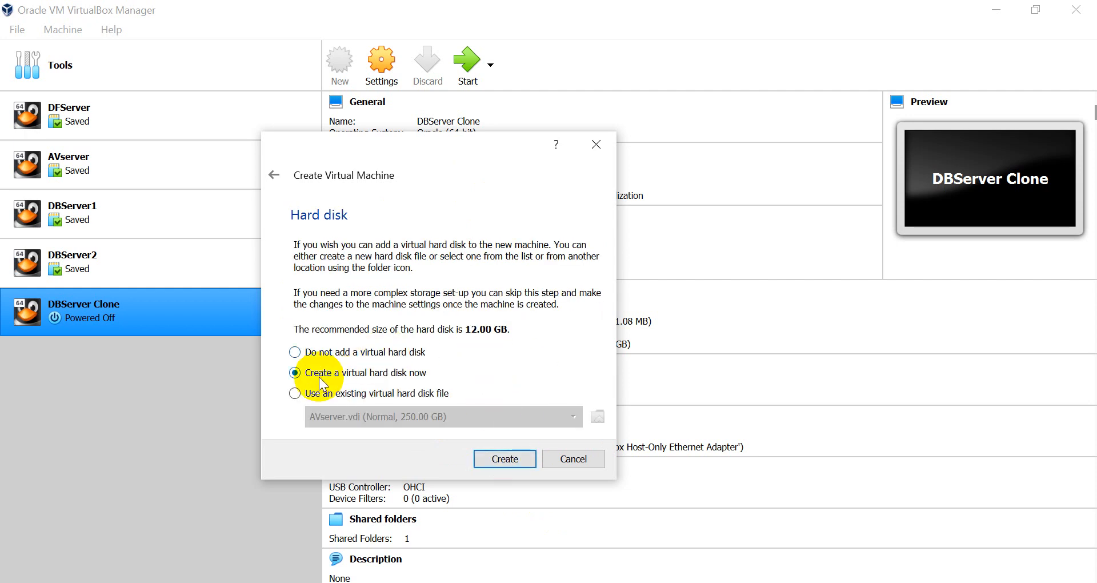
Create a dynamically allocated VDI virtual hard disk of 50 GB for GG1, keeping the default file location
left_click(495, 461)
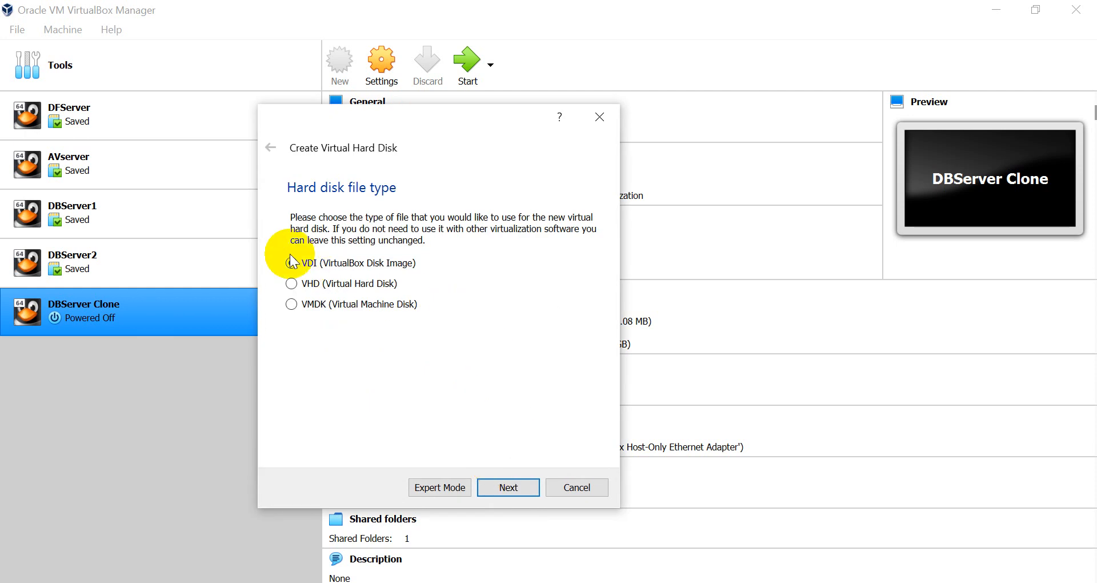
left_click(503, 487)
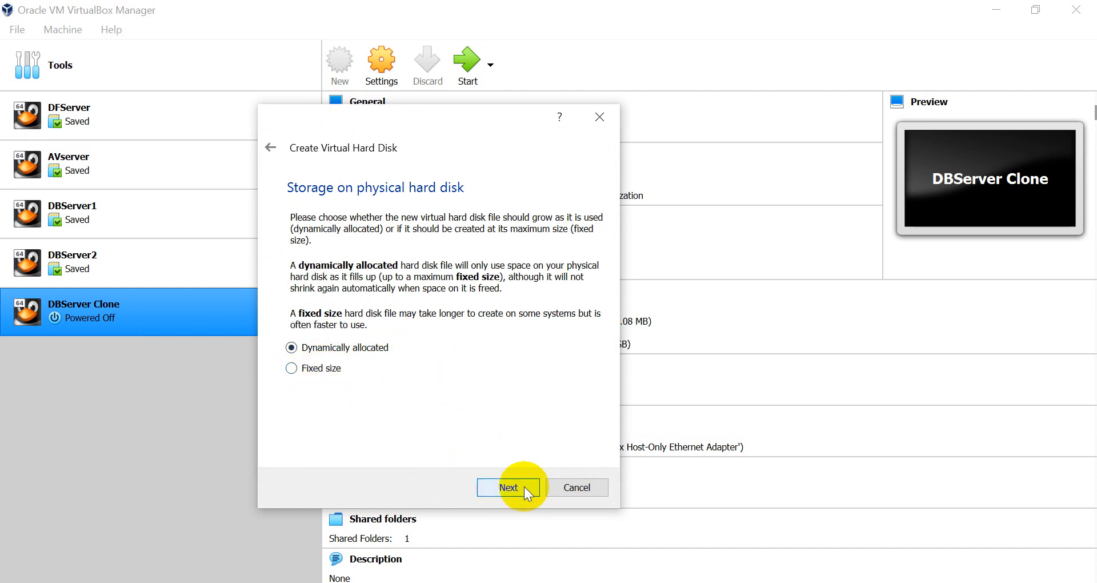
left_click(508, 487)
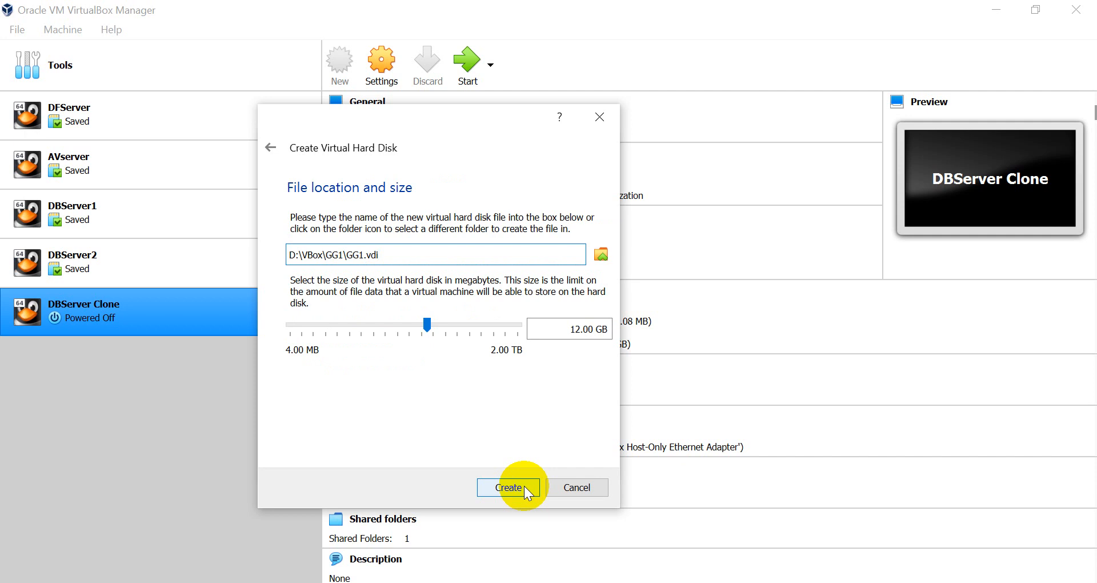
left_click(579, 329)
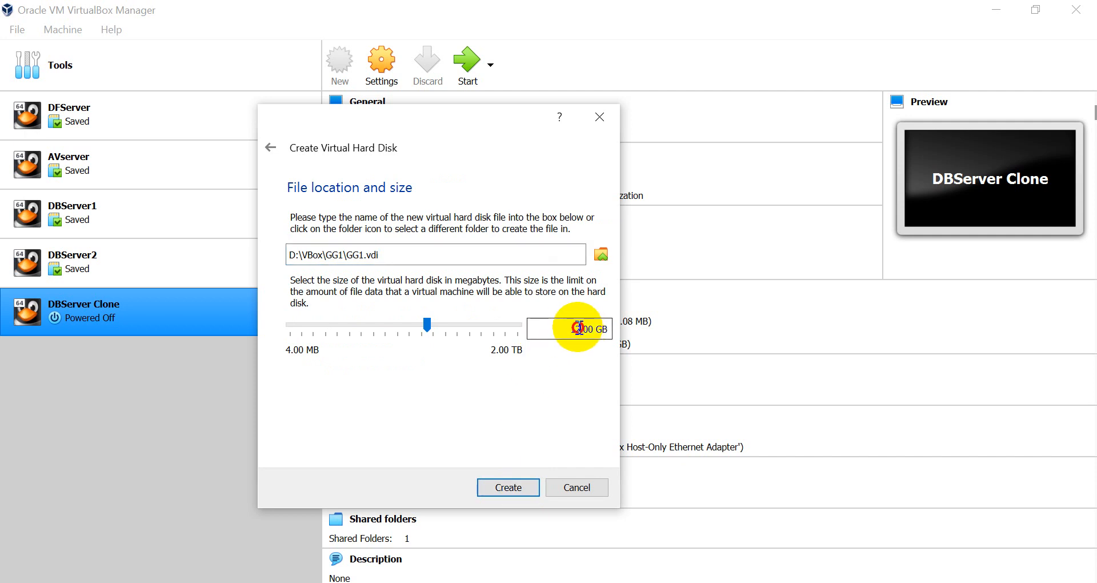
key("BackSpace")
key("BackSpace")
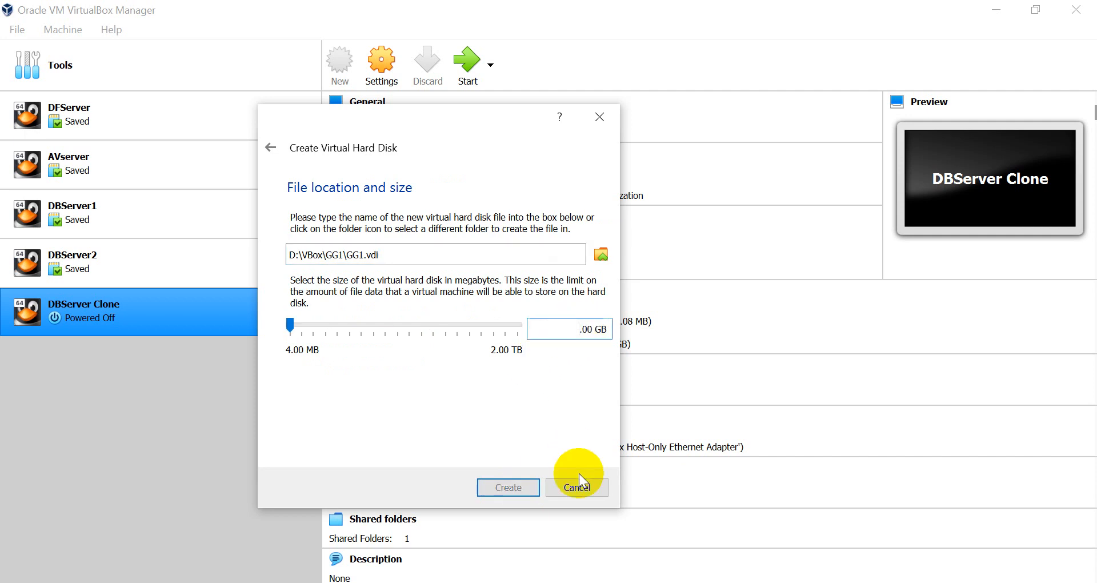
type("50")
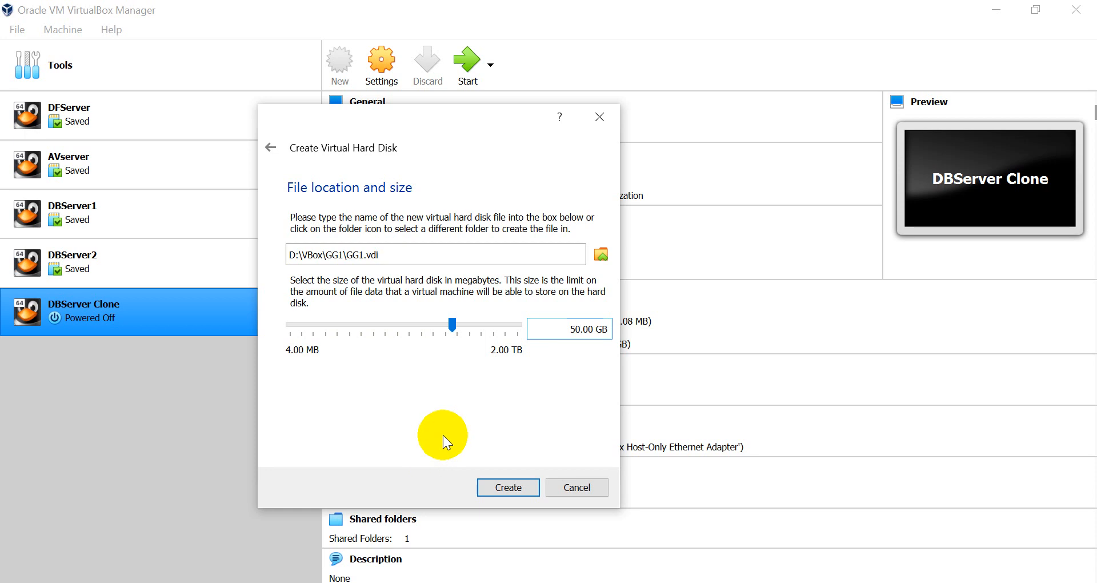
left_click(524, 483)
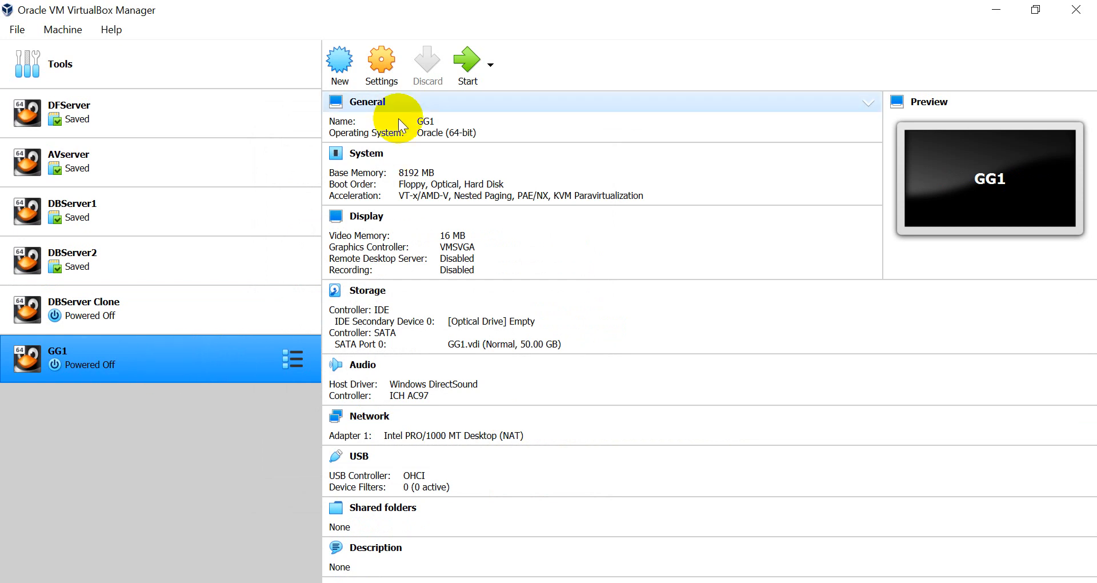
In GG1's advanced general settings, set both Shared Clipboard and Drag'n'Drop to Bidirectional
left_click(382, 65)
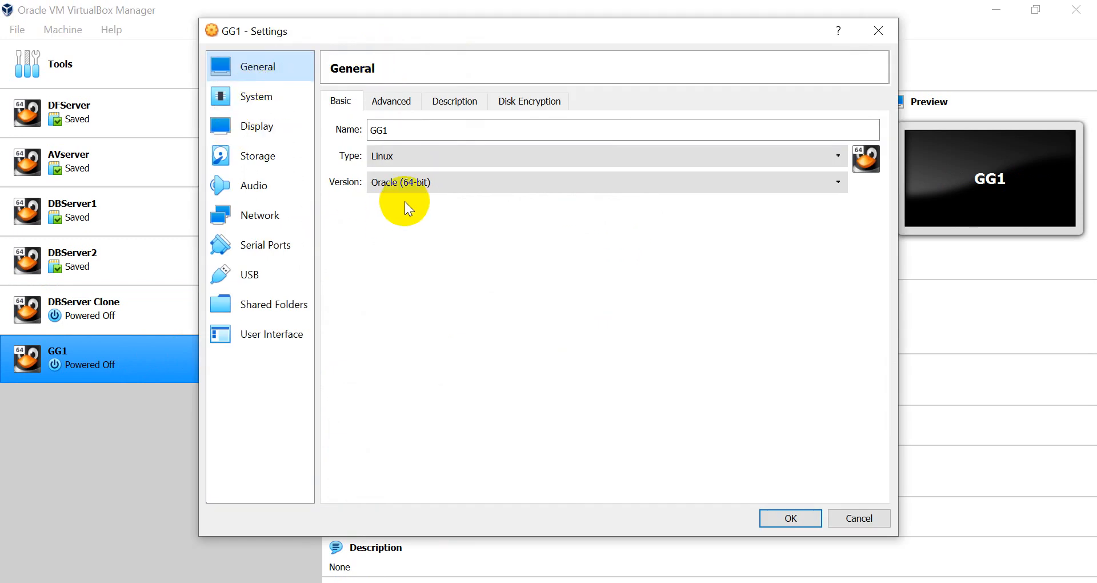
left_click(392, 101)
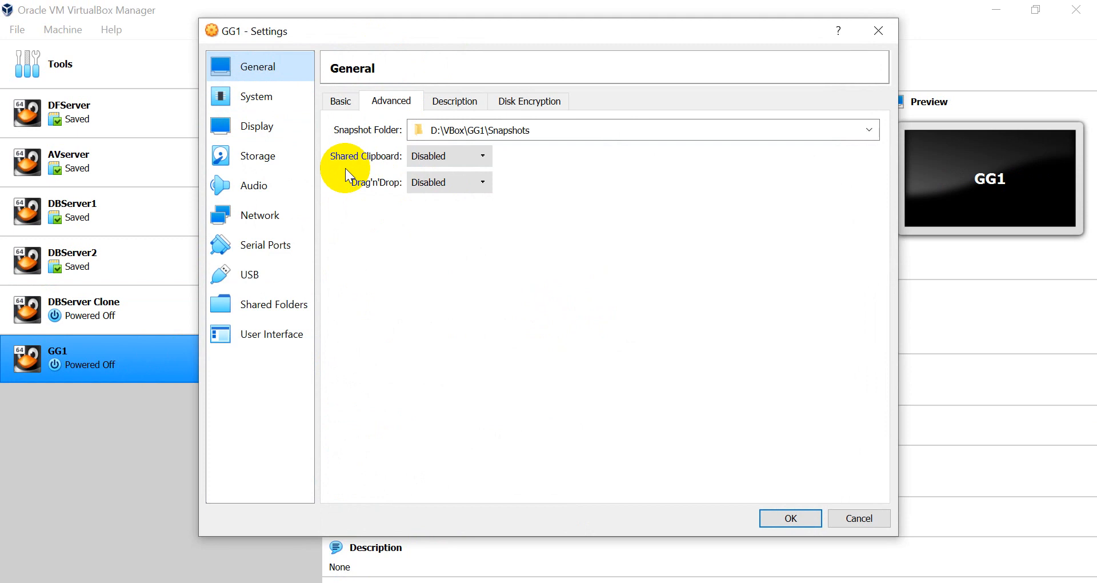
left_click(467, 158)
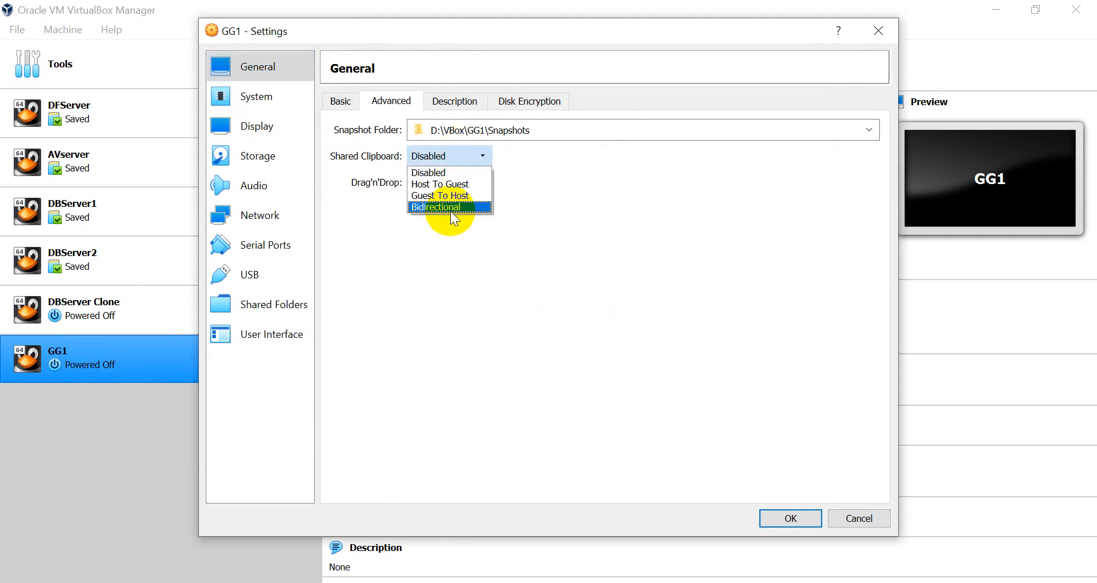
left_click(451, 210)
left_click(449, 184)
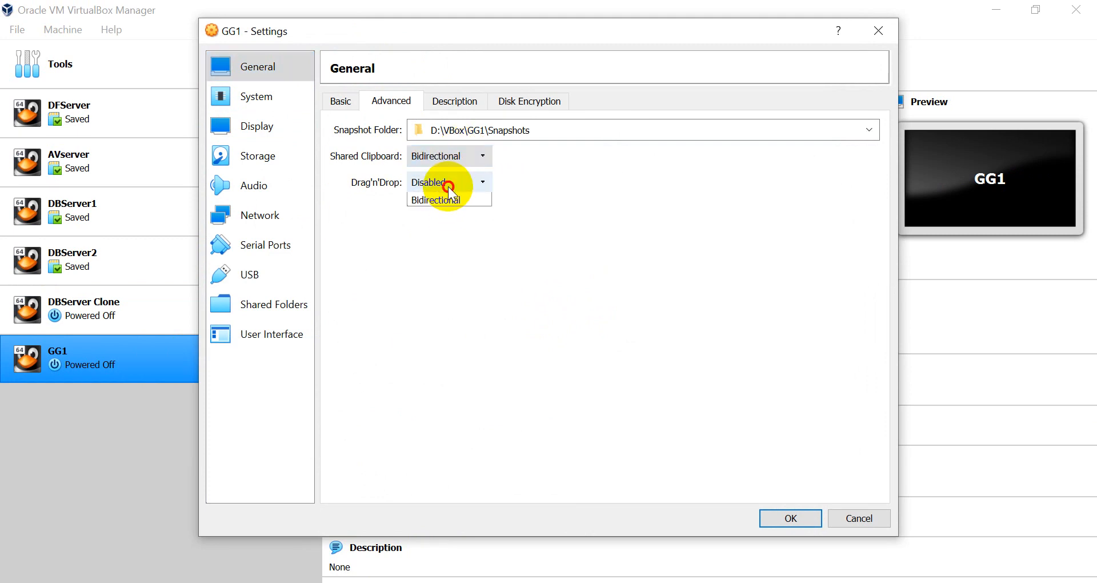
left_click(441, 233)
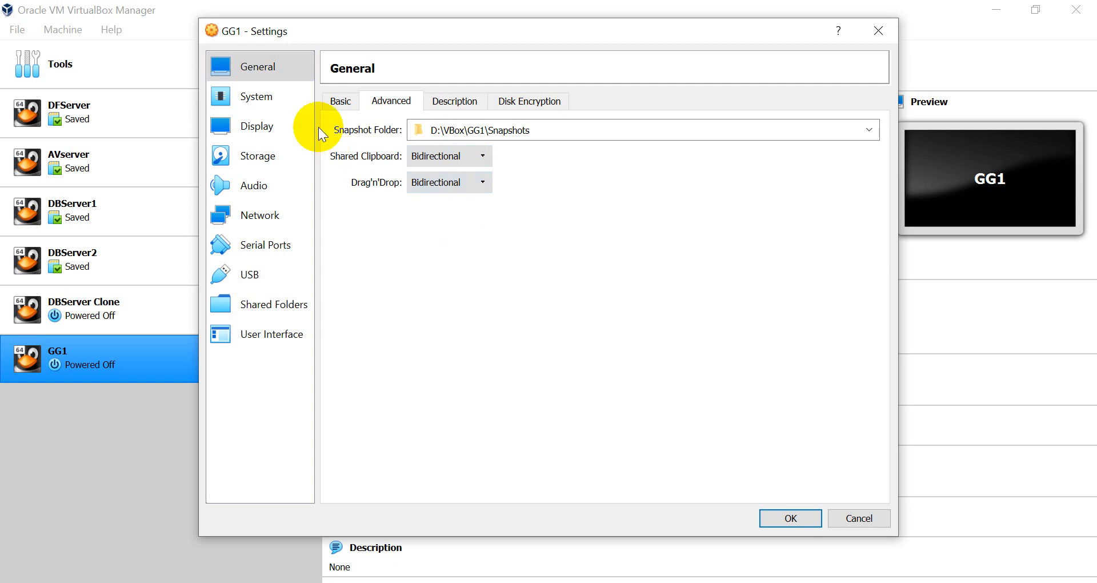
Exclude Floppy from GG1's boot order and review its processor and display settings
left_click(249, 97)
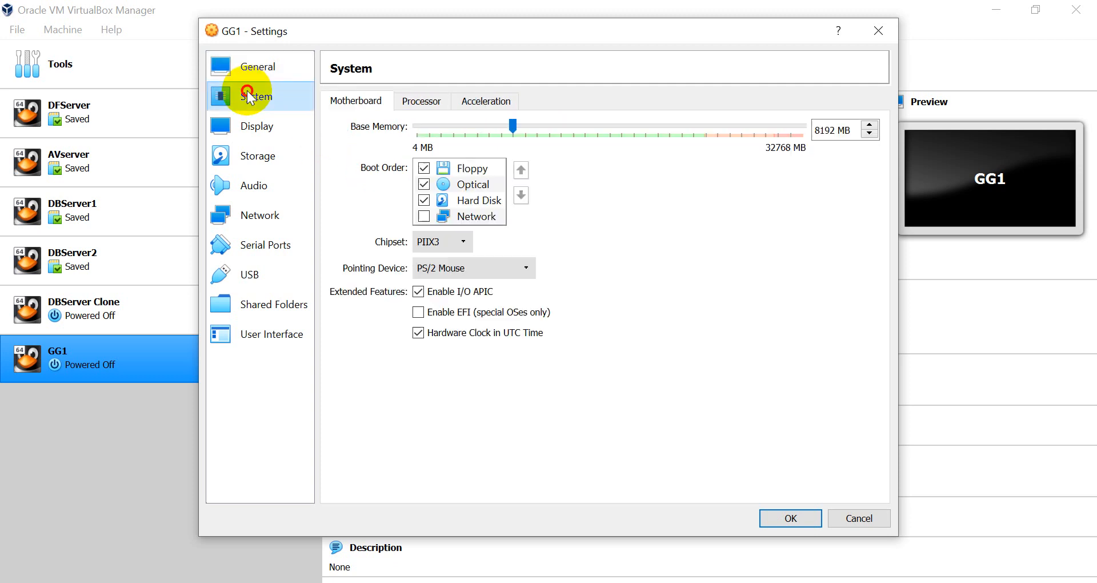
left_click(424, 168)
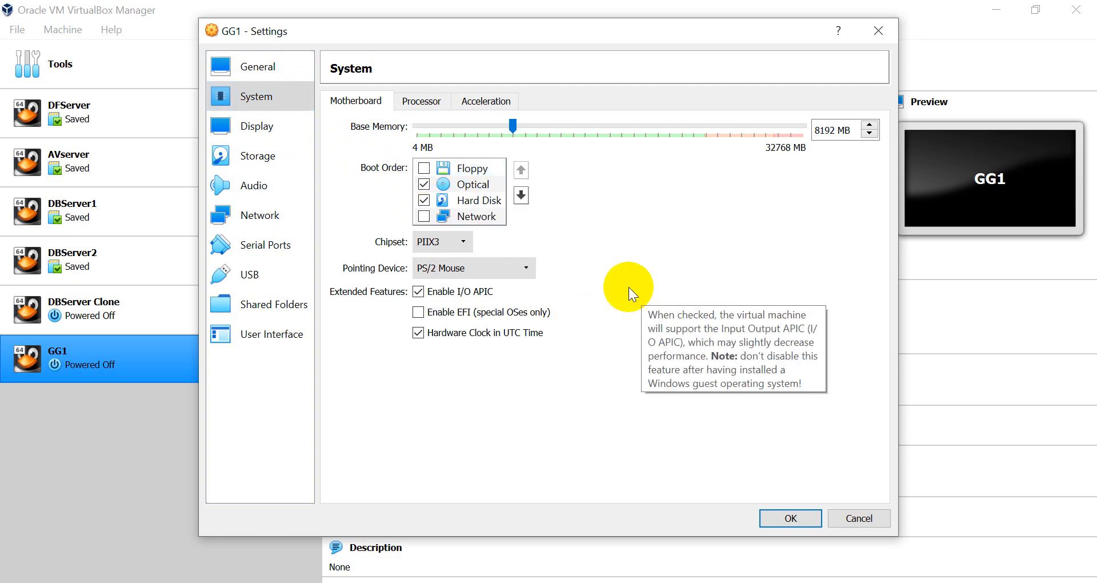
left_click(421, 102)
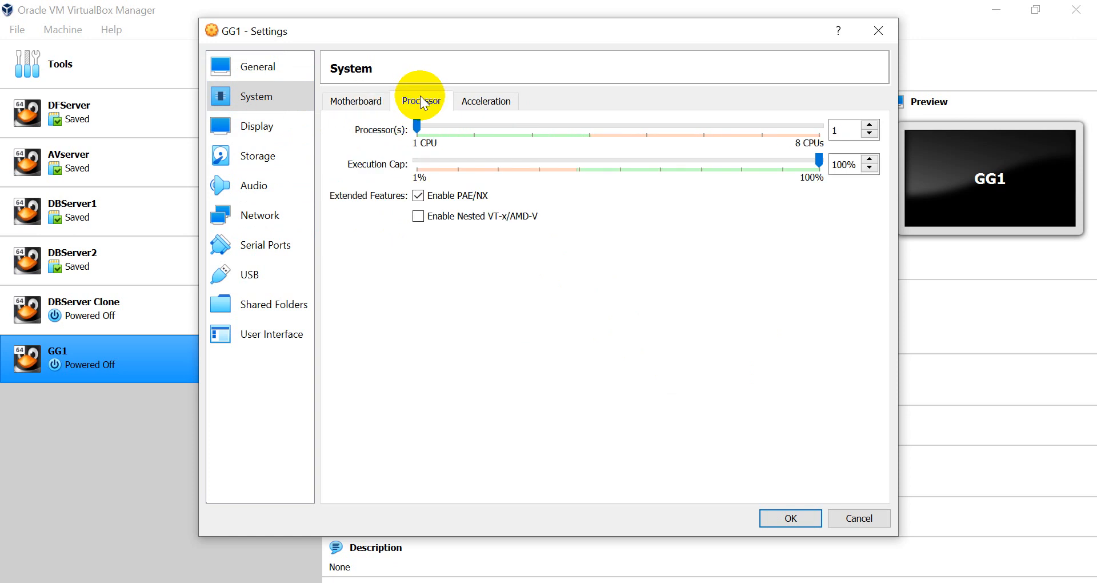
left_click(355, 103)
left_click(274, 126)
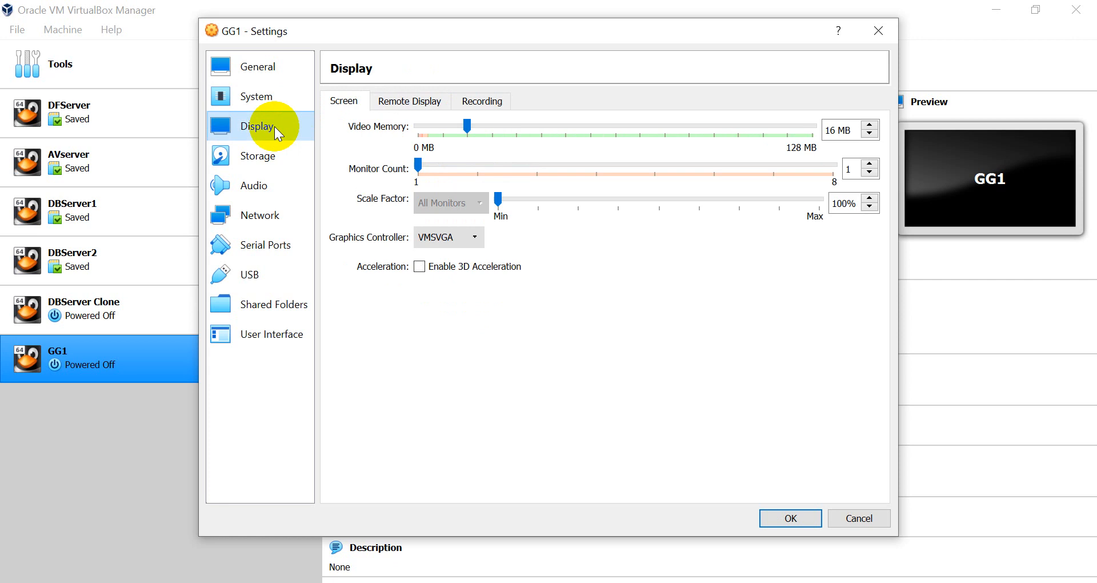
Attach the OEL_V995537-01 image from C:\Software to GG1's empty IDE optical drive and check the GG1.vdi disk attributes
left_click(263, 158)
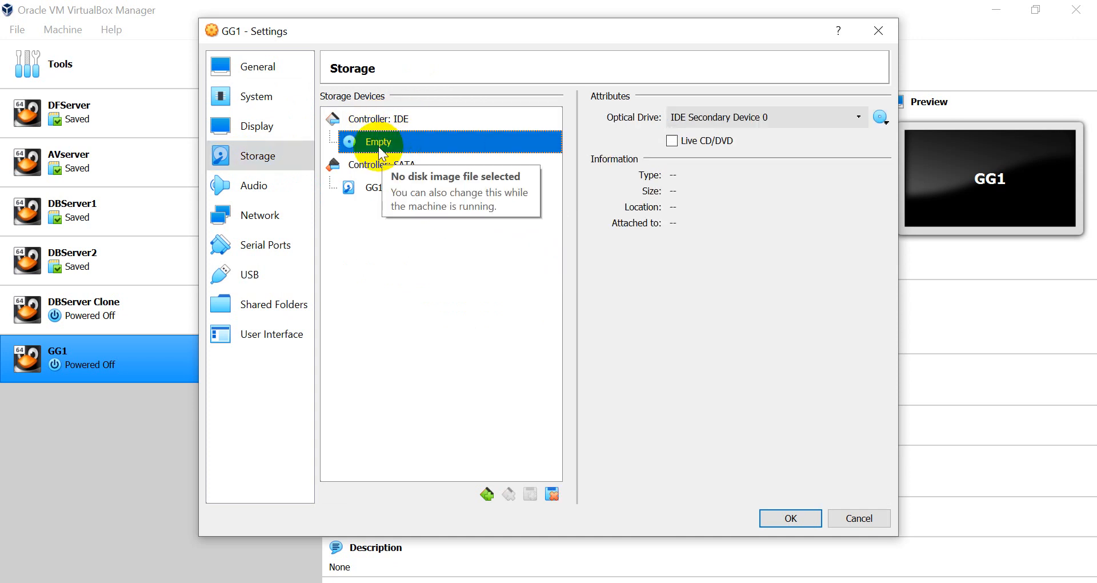
left_click(880, 117)
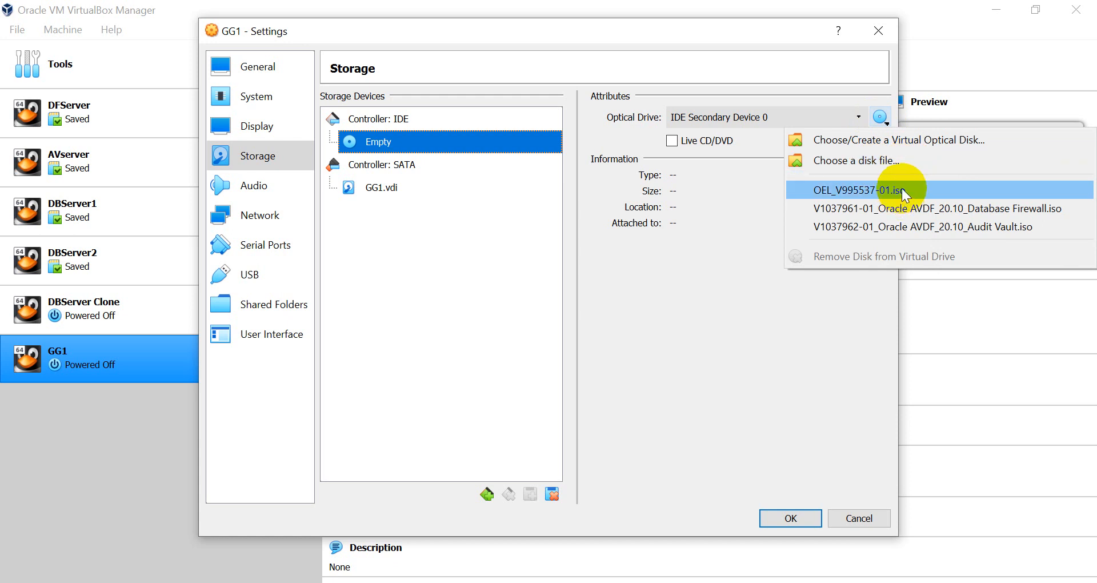
left_click(910, 160)
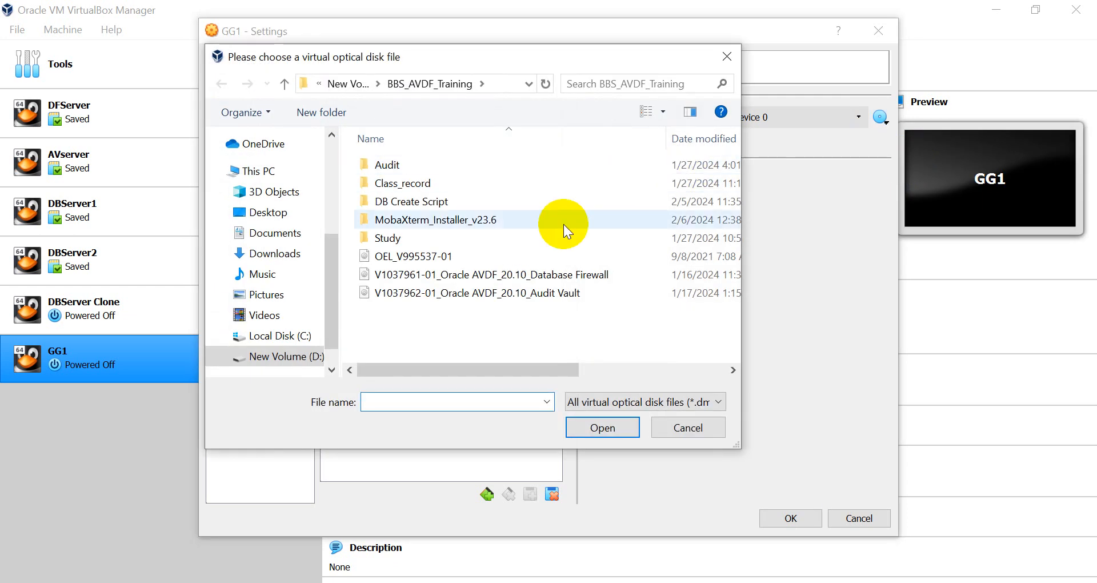
left_click(281, 335)
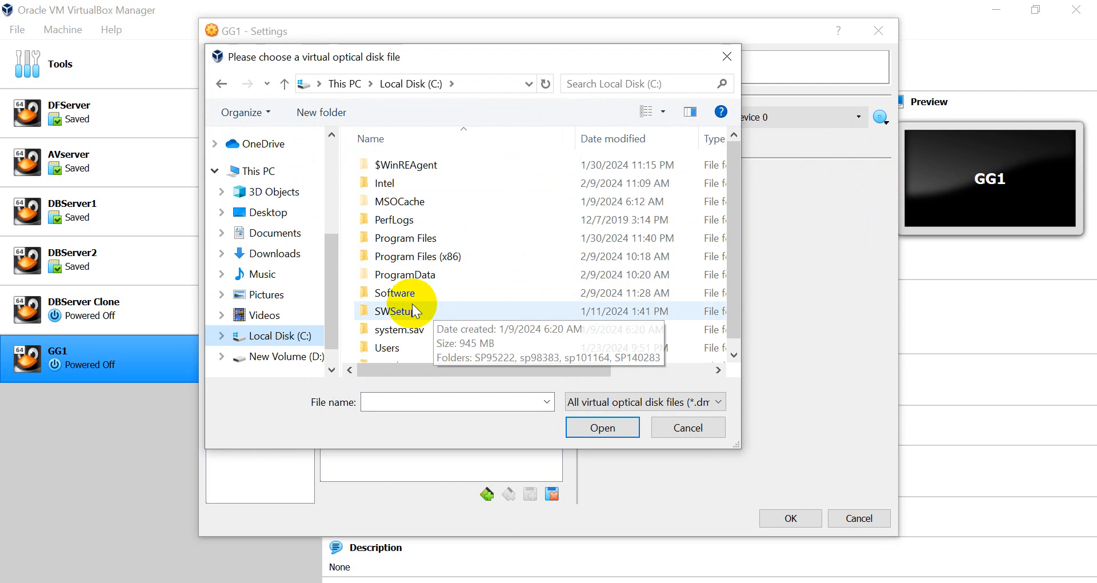
double_click(394, 294)
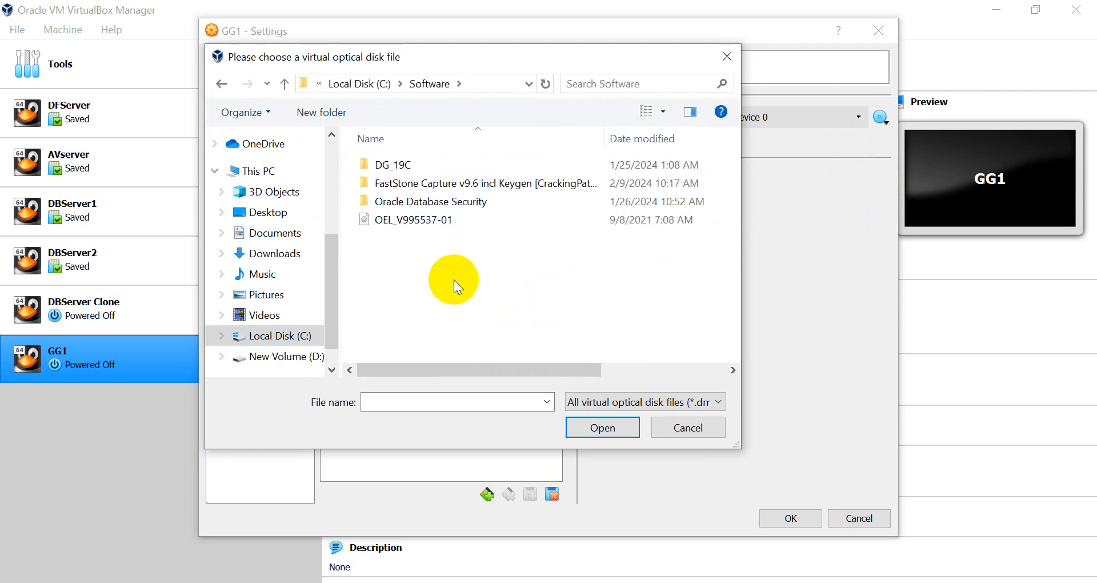
left_click(434, 220)
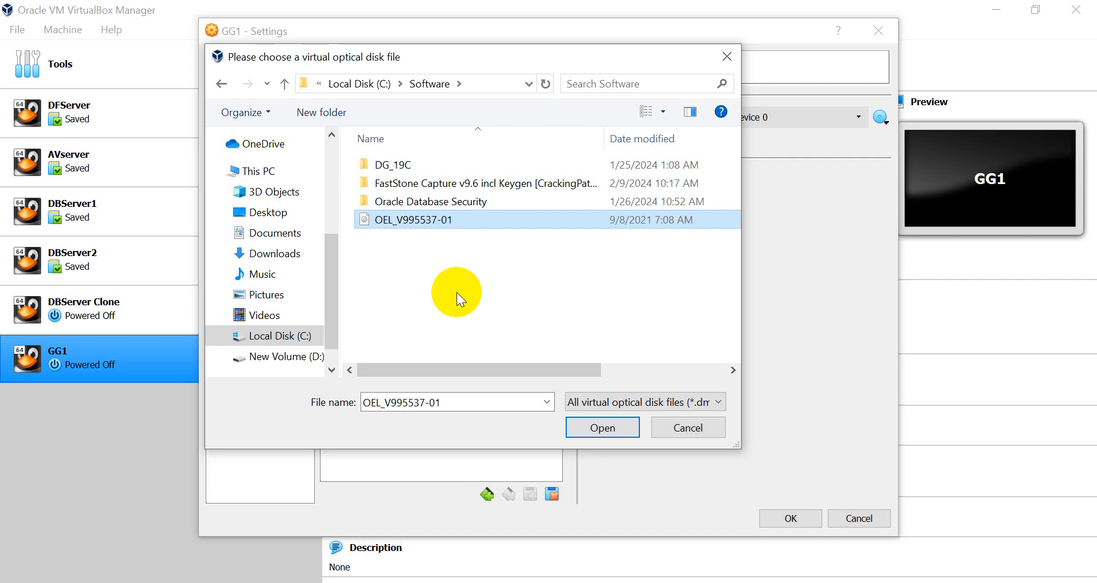
left_click(627, 426)
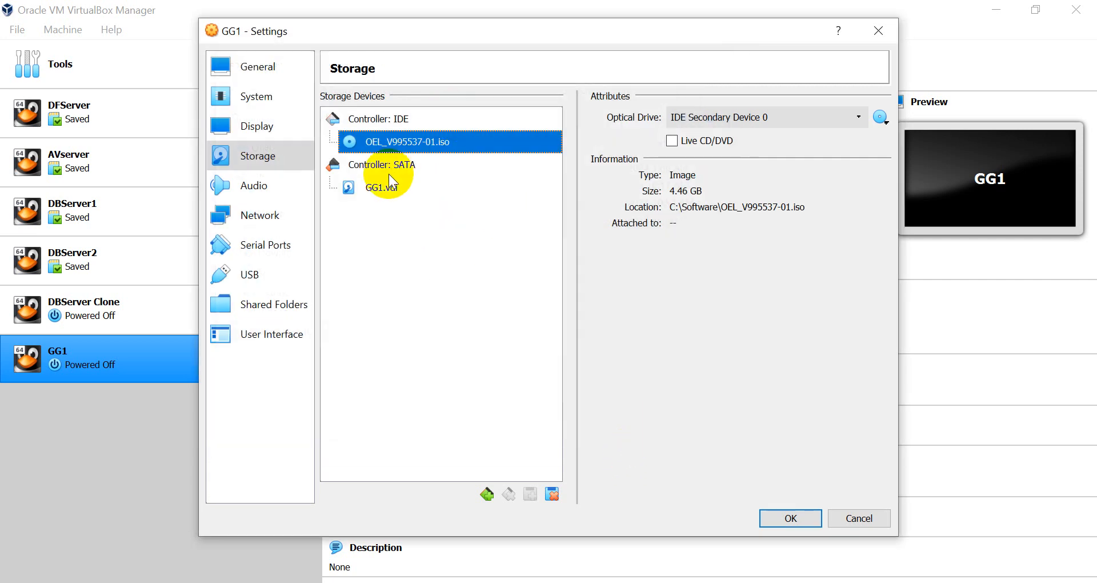
left_click(376, 187)
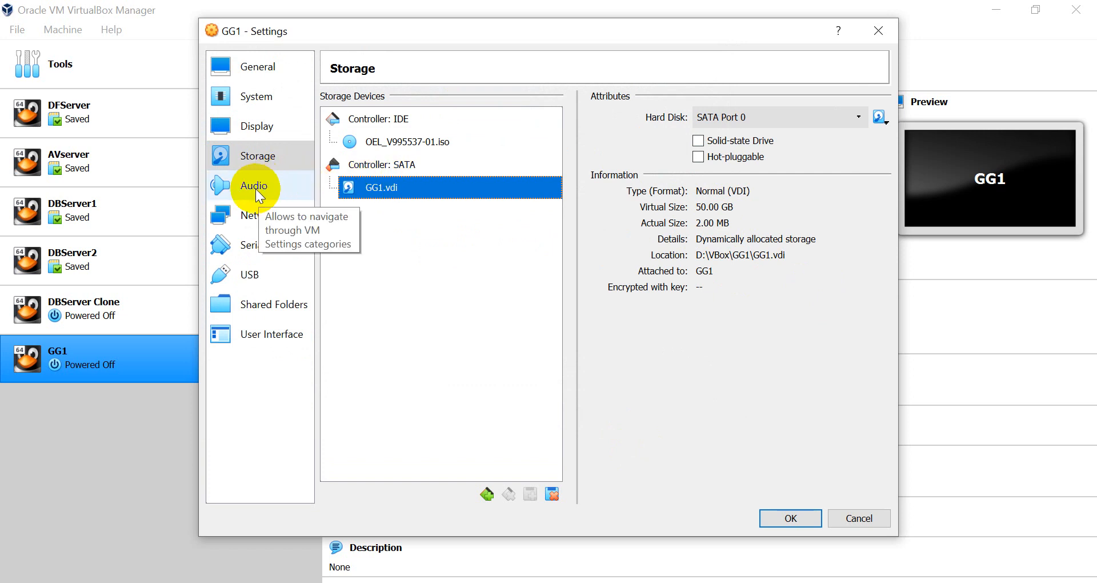
Enable network Adapter 2 for GG1 and attach it to Host-only Adapter
left_click(259, 227)
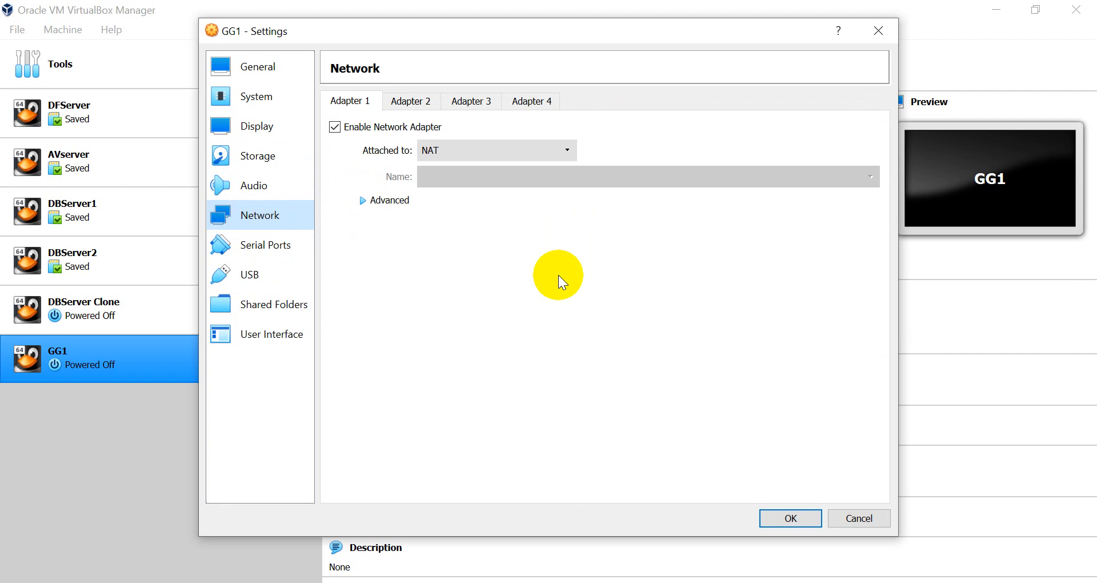
left_click(414, 103)
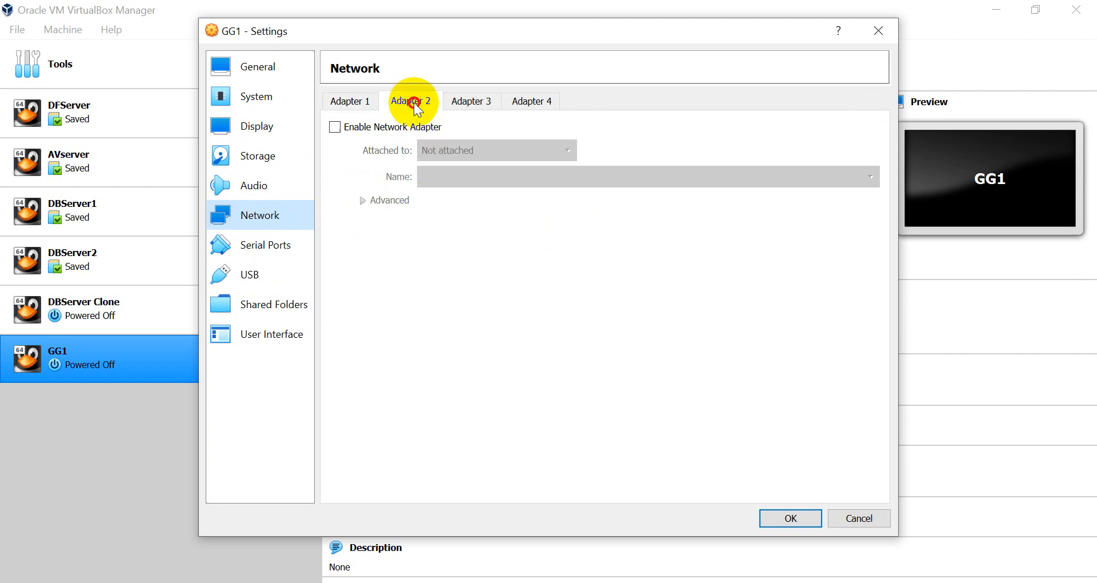
left_click(335, 127)
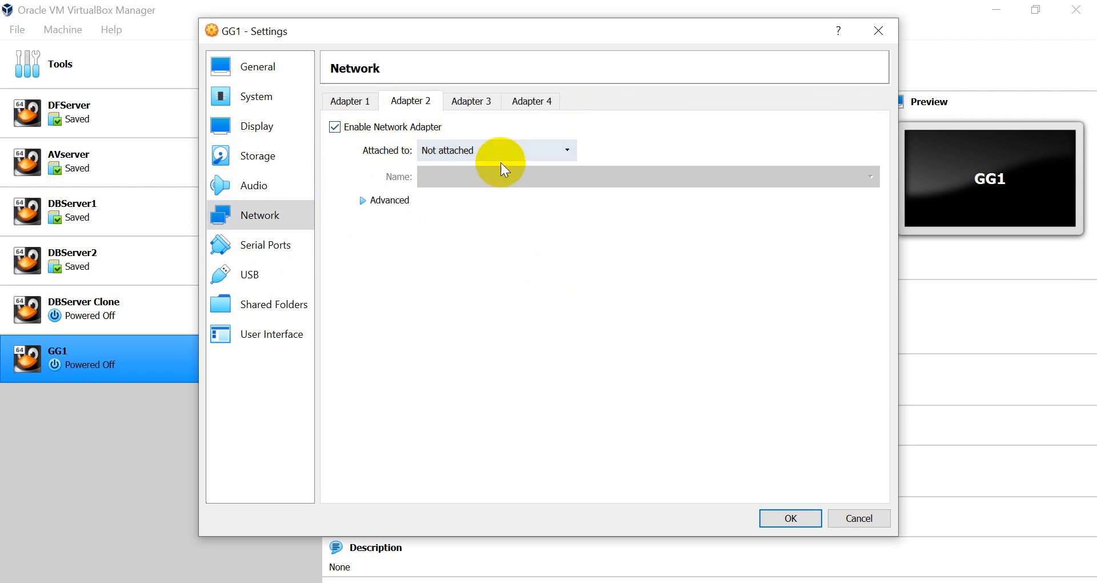
left_click(516, 147)
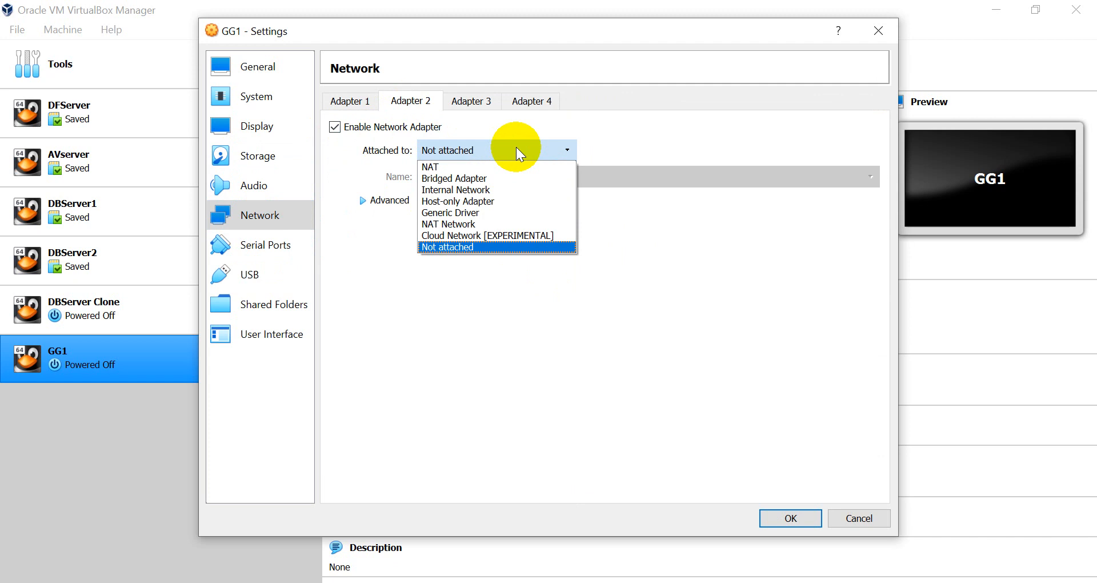
left_click(489, 201)
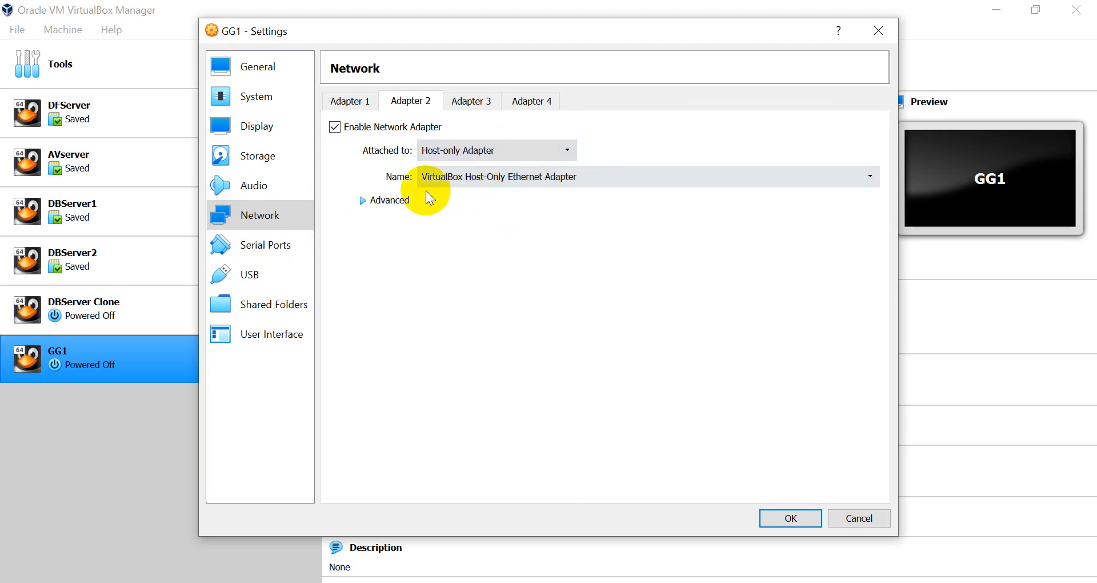
Set Adapter 2's Promiscuous Mode to Allow All and compare its settings with Adapter 1
left_click(376, 201)
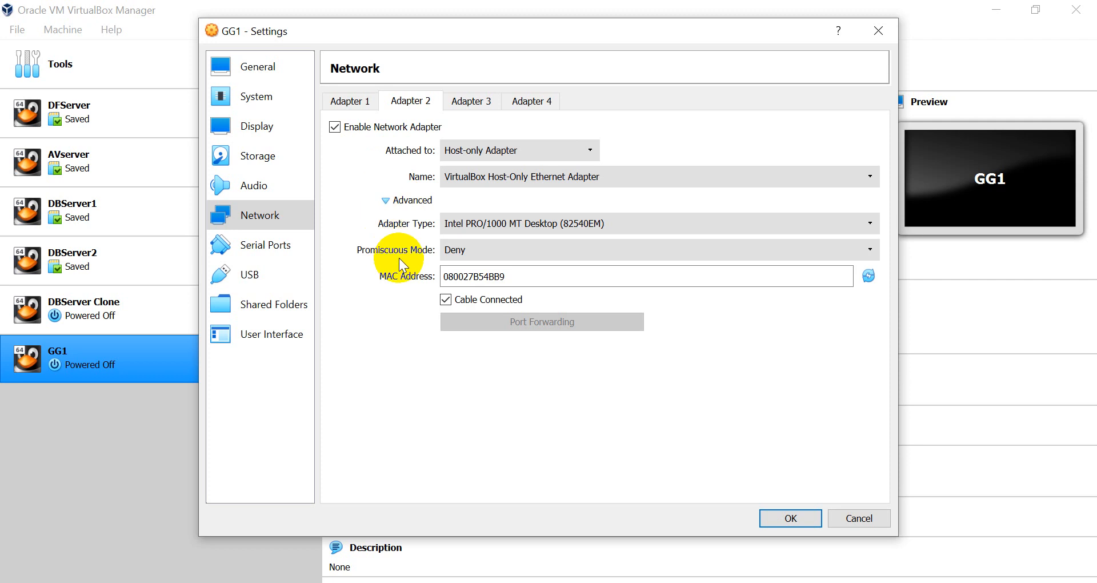
left_click(499, 244)
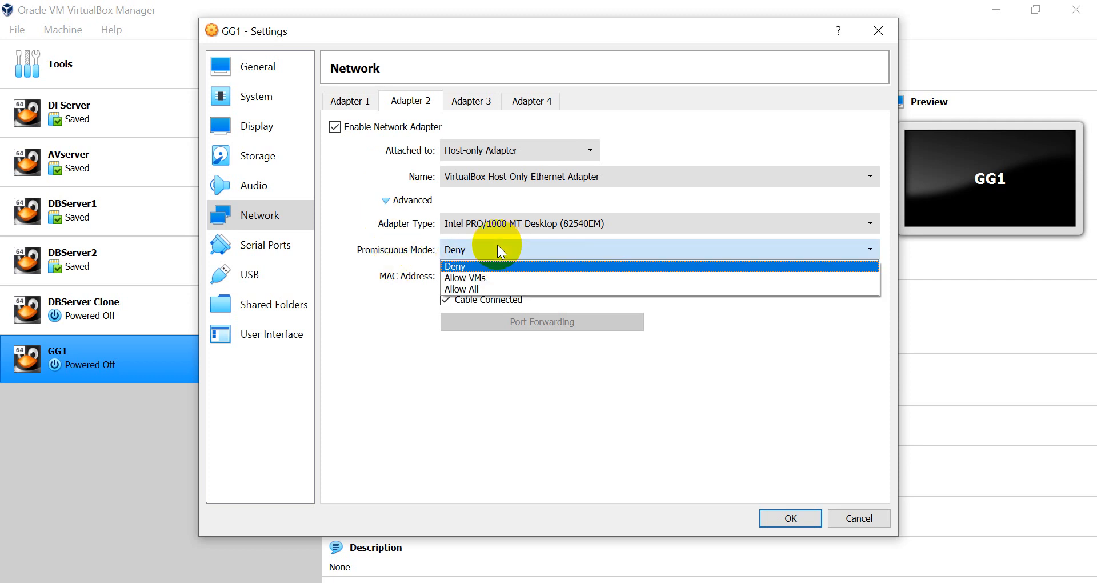
left_click(479, 290)
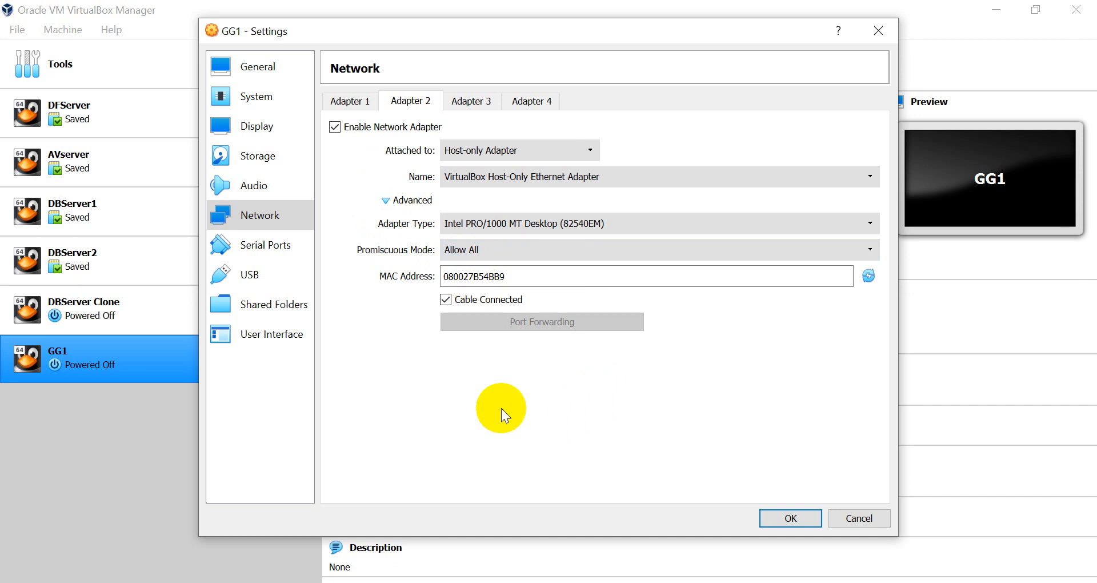
left_click(351, 103)
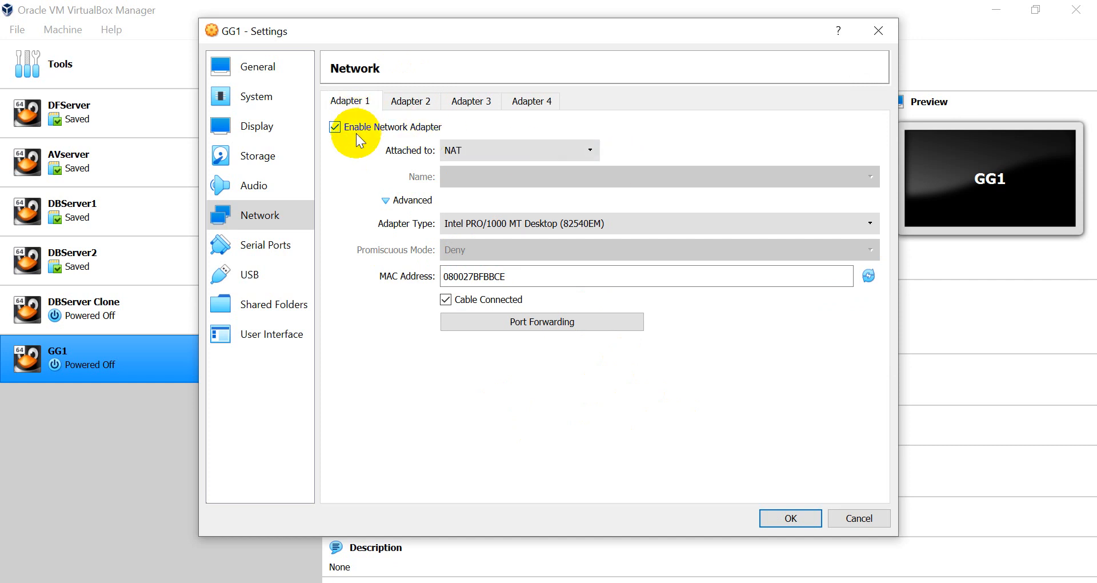
left_click(400, 103)
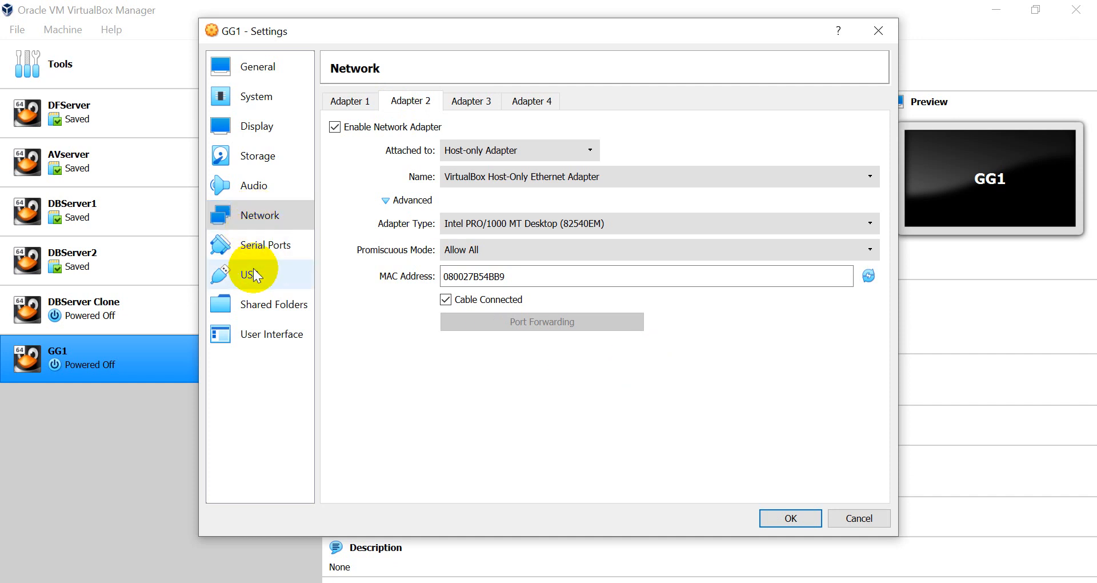
Start a new shared folder for GG1 and select C:\Software on the host as its folder path
left_click(257, 308)
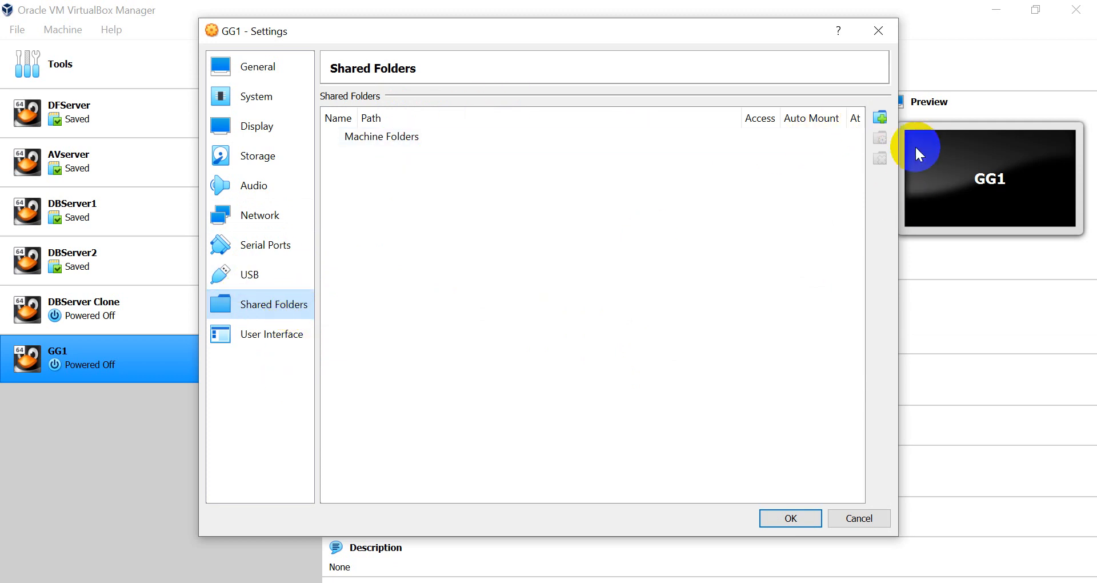
left_click(880, 116)
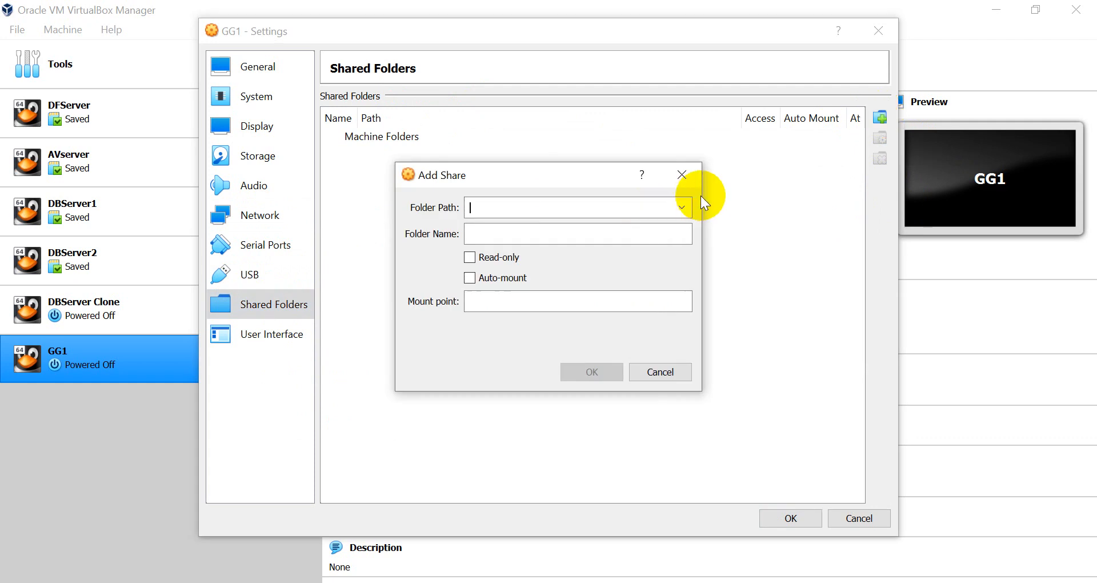
left_click(681, 208)
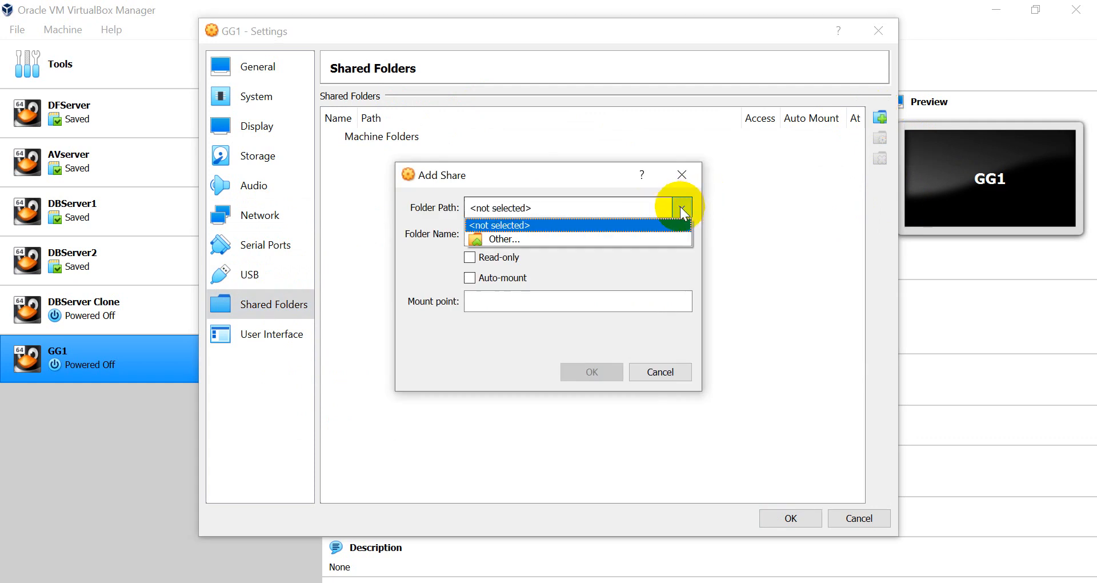
left_click(532, 239)
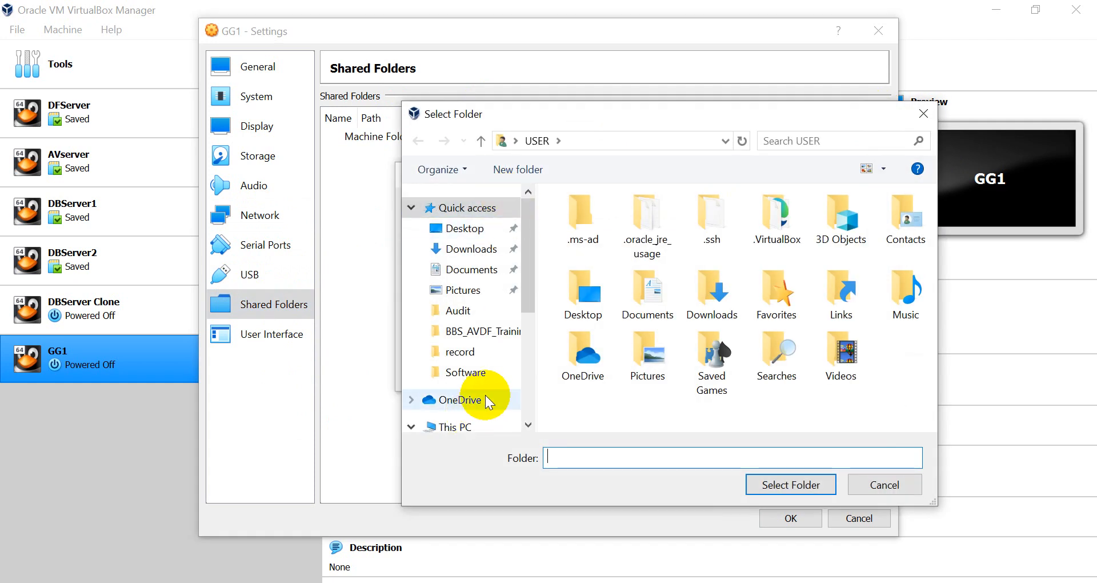
scroll(486, 395, "down", 1)
scroll(489, 394, "down", 3)
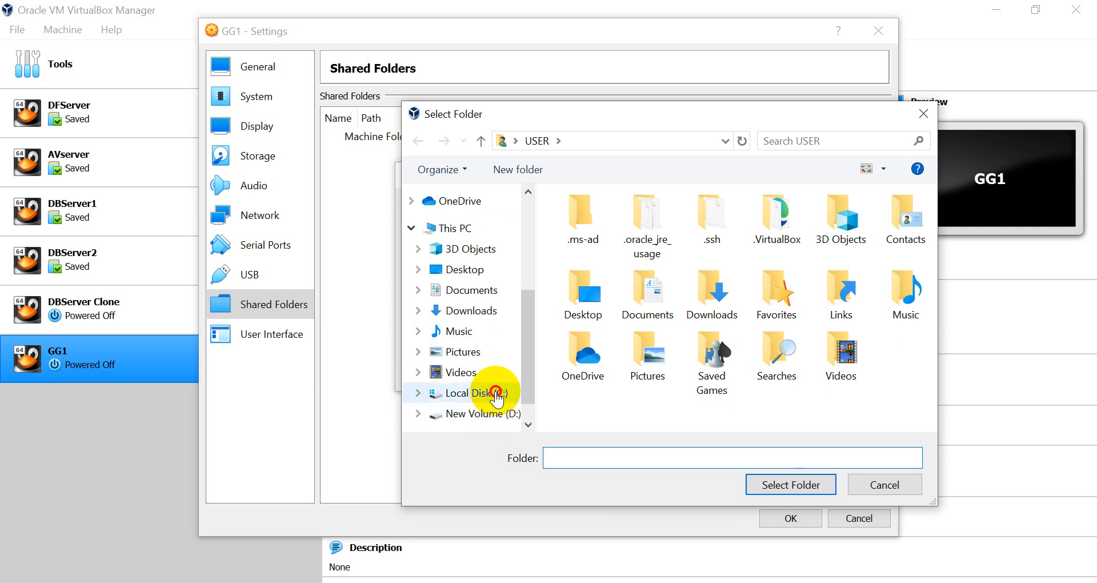
left_click(476, 394)
left_click(607, 352)
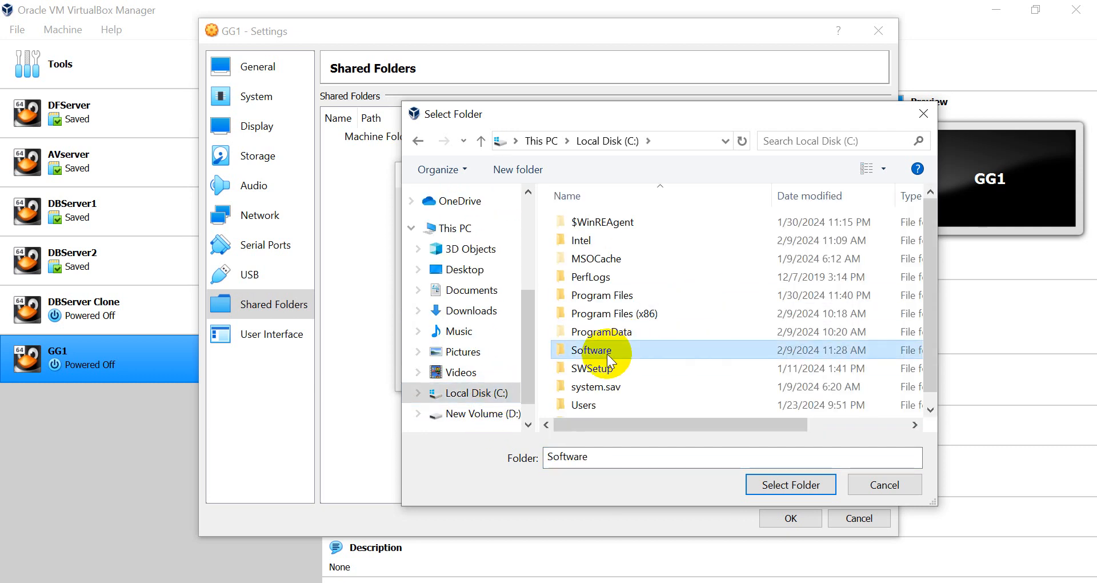
left_click(763, 485)
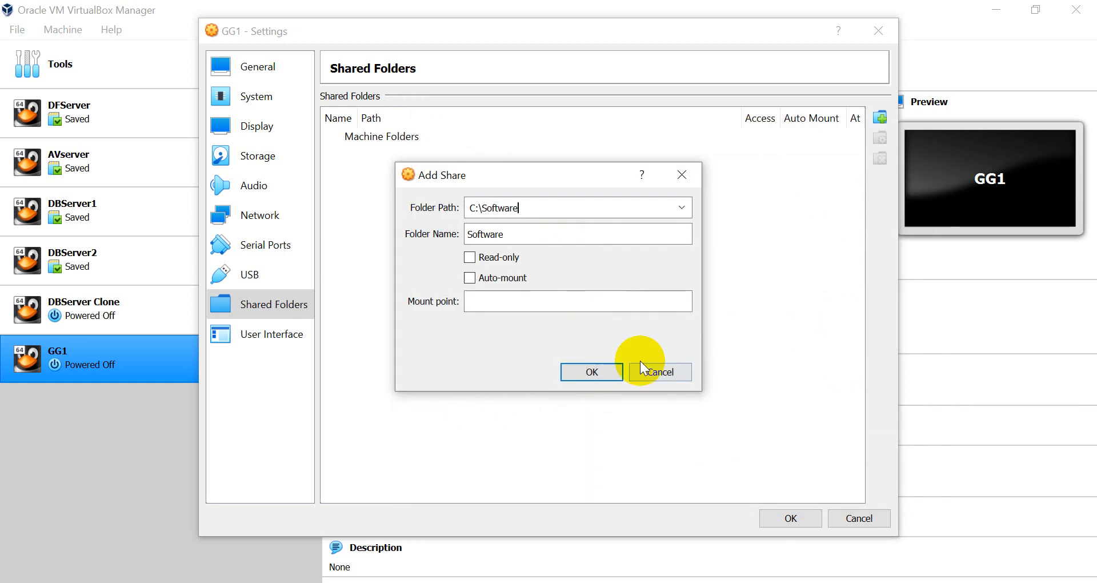
Enable Auto-mount for the Software share, set its mount point to /orasoft, and add the share
left_click(470, 278)
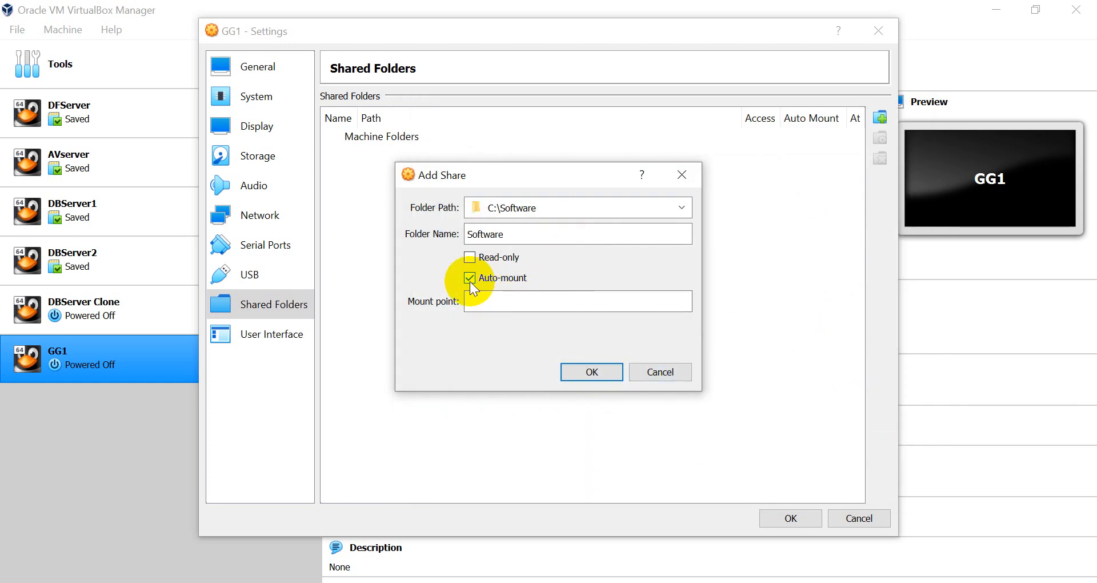
left_click(491, 304)
type("/")
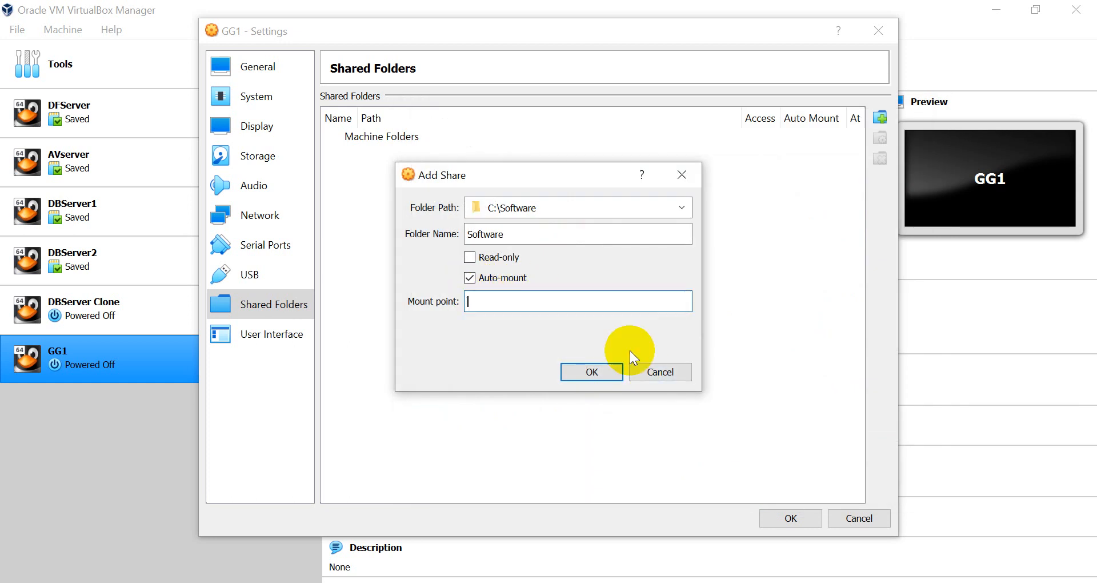
type("orasoft")
left_click(610, 373)
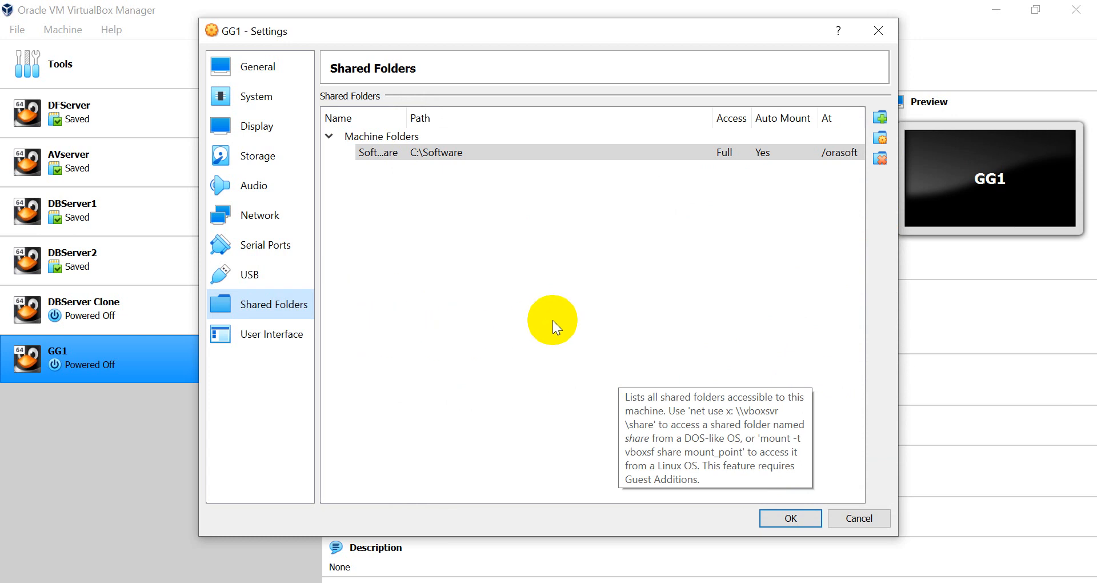
Review GG1's general, system, display, storage and network settings
left_click(254, 67)
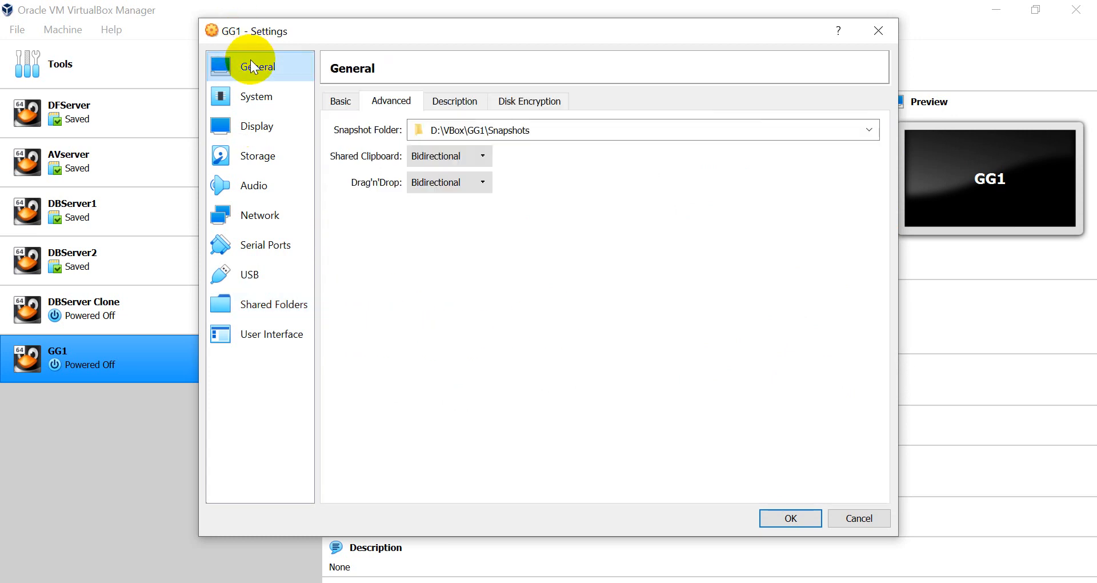
left_click(349, 103)
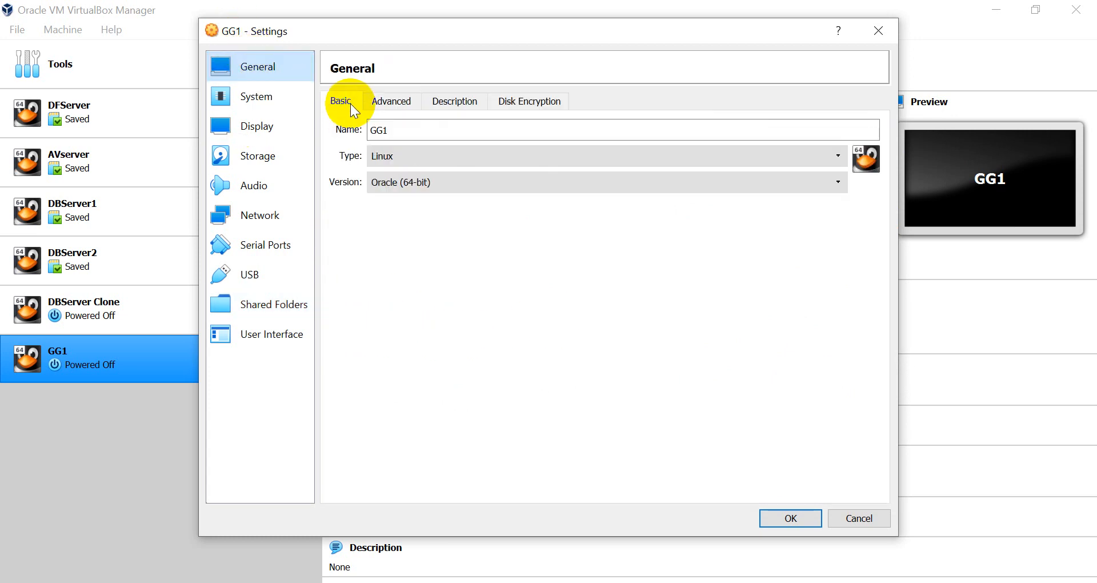
left_click(392, 102)
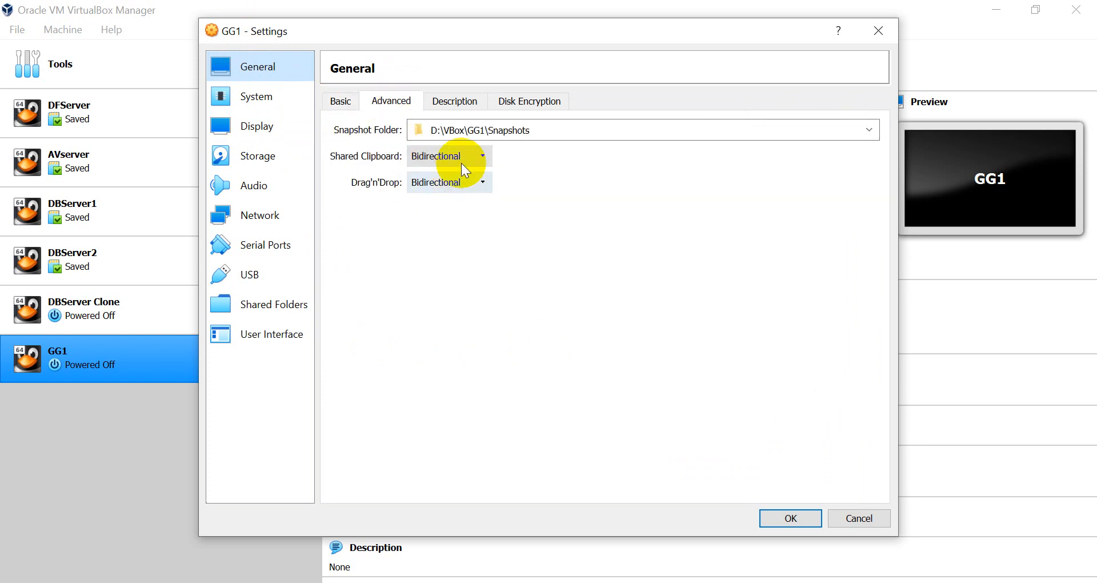
left_click(247, 98)
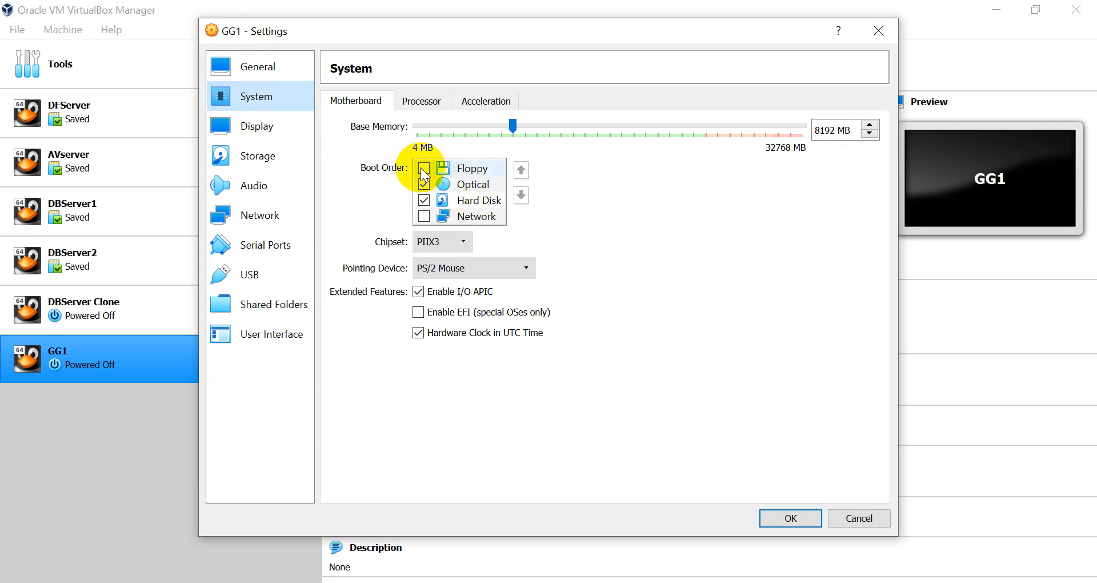
left_click(265, 127)
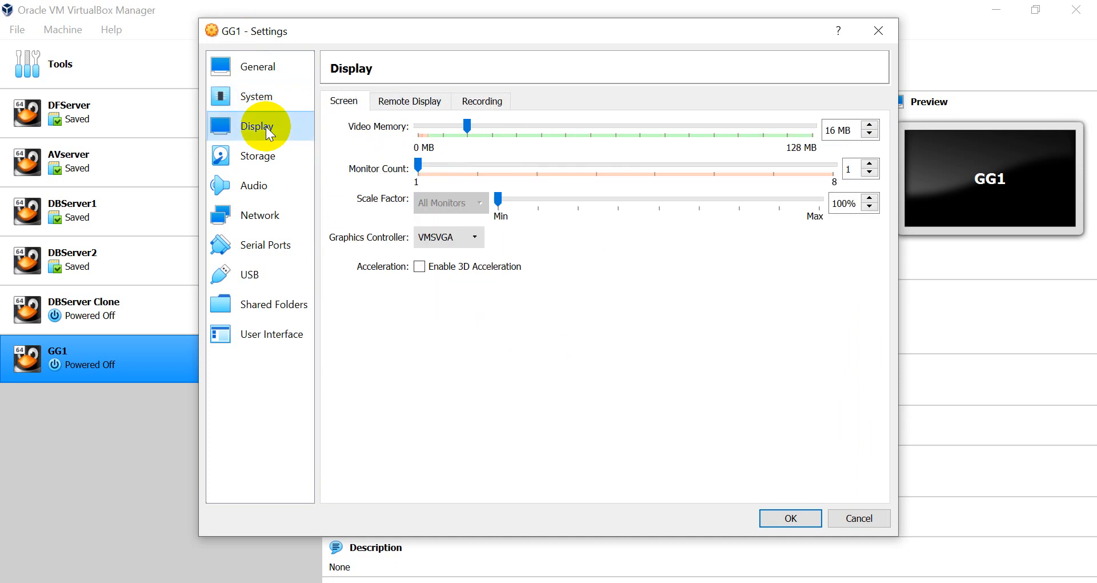
left_click(264, 160)
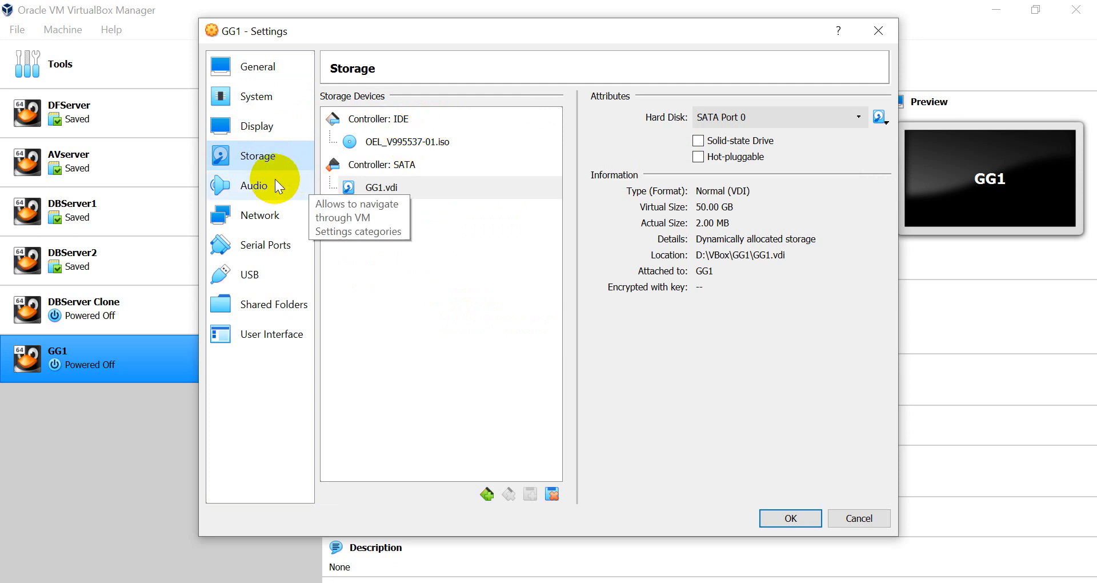
left_click(260, 222)
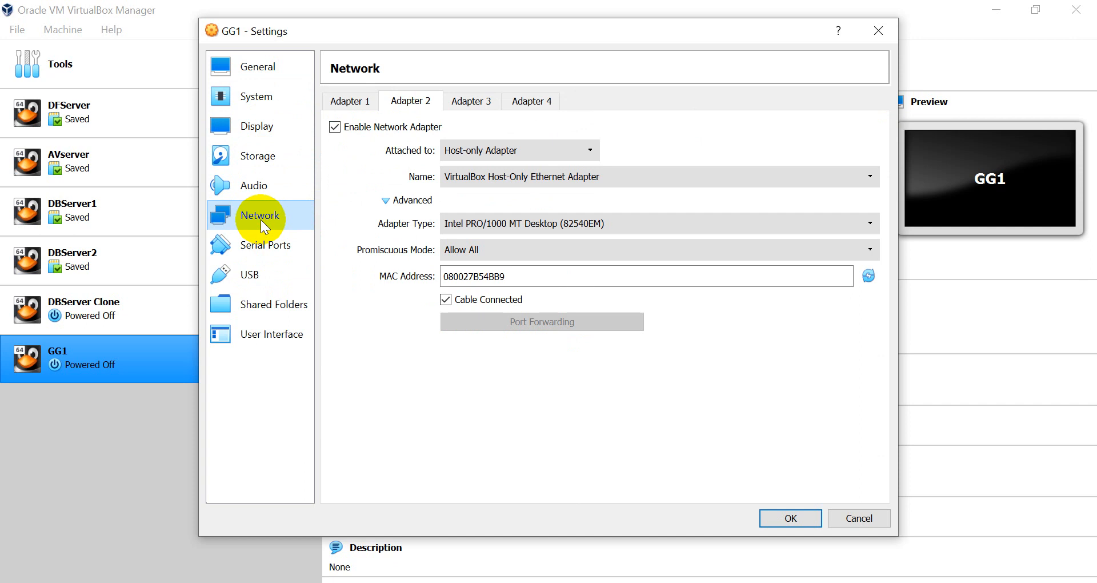
Check both network adapters and the shared folder entry of GG1, and save the machine's settings
left_click(349, 103)
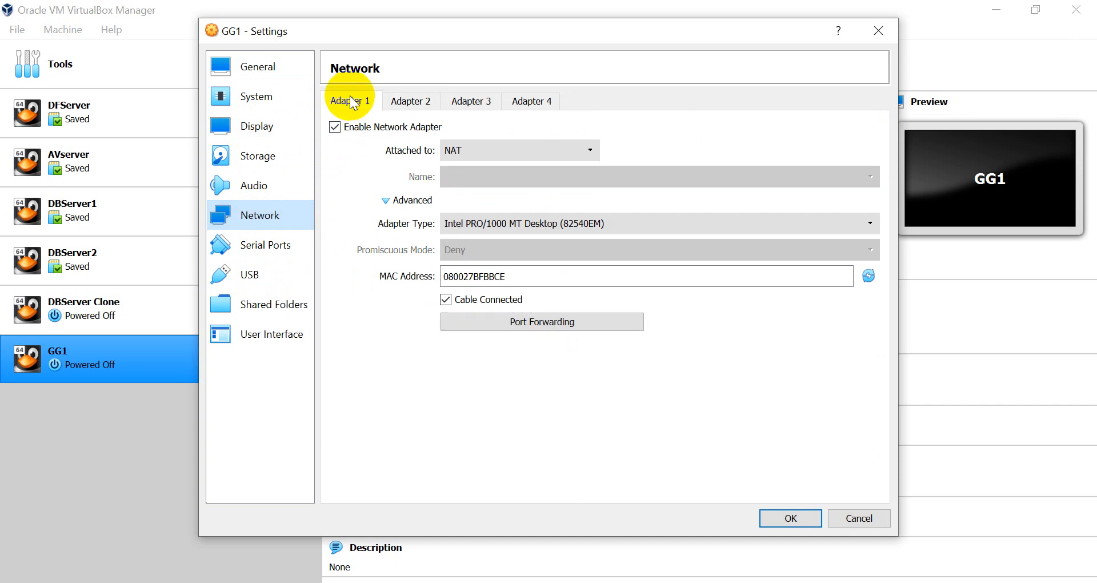
left_click(413, 102)
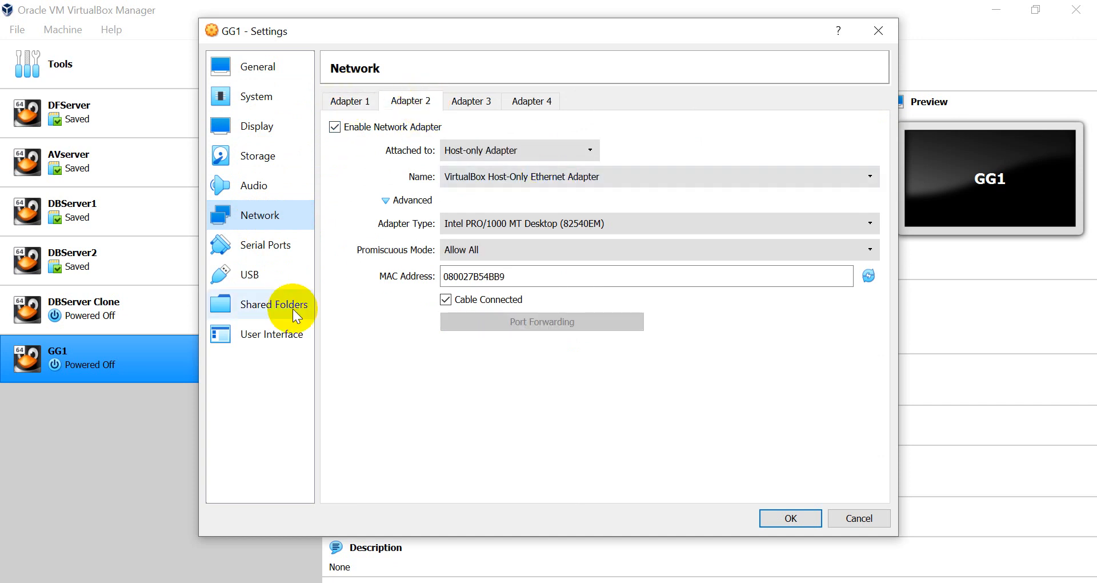
left_click(244, 303)
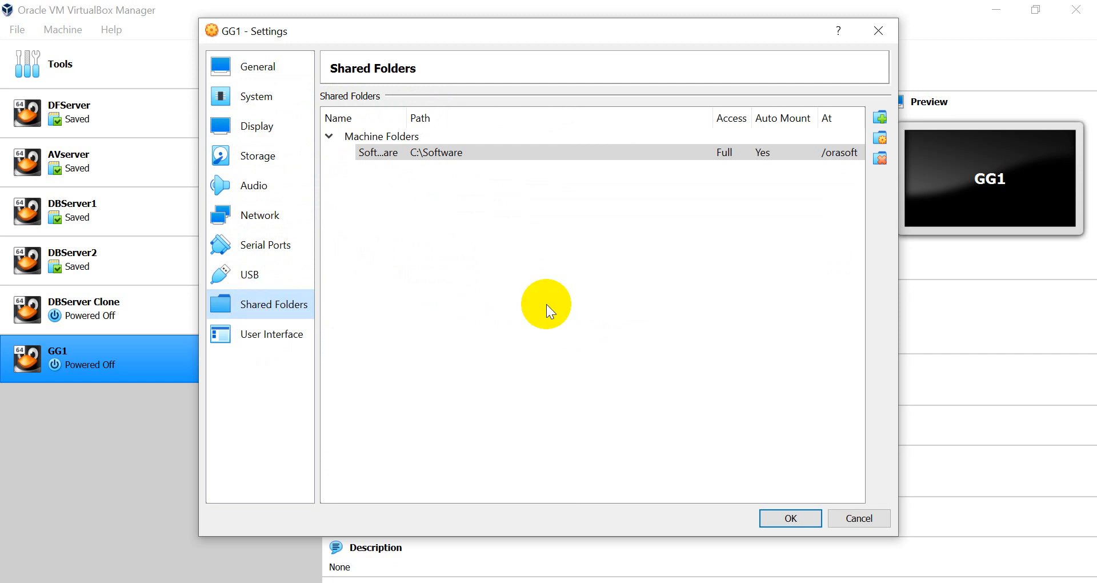
mouse_move(547, 304)
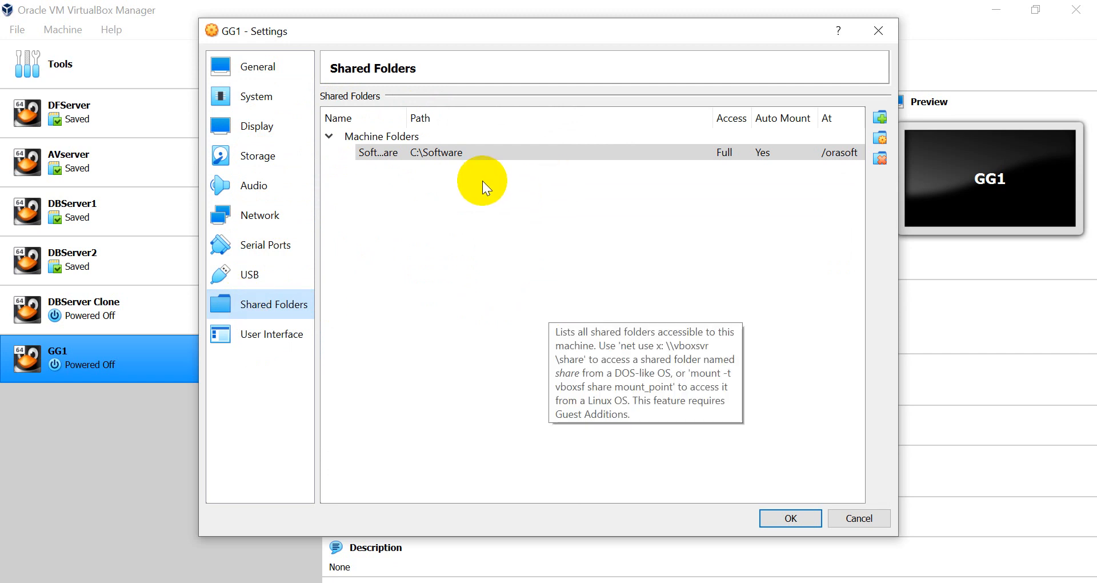
left_click(446, 157)
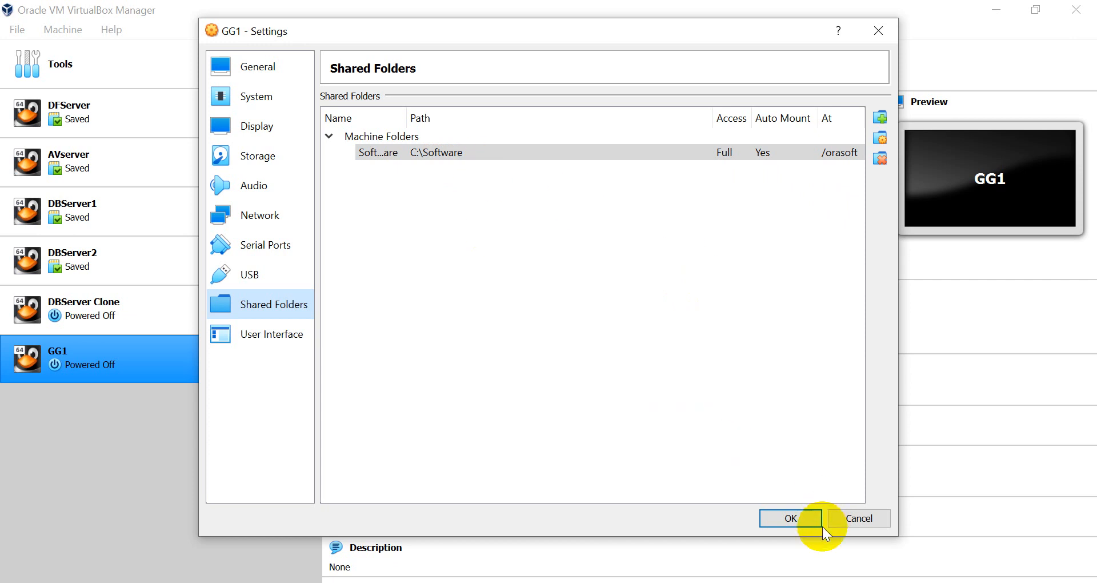
left_click(806, 520)
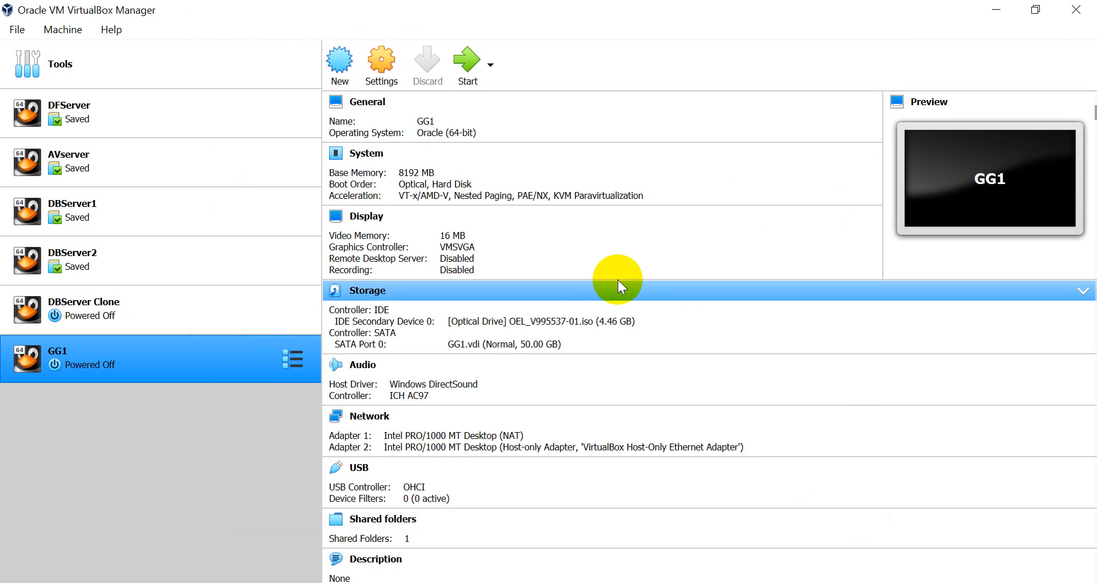